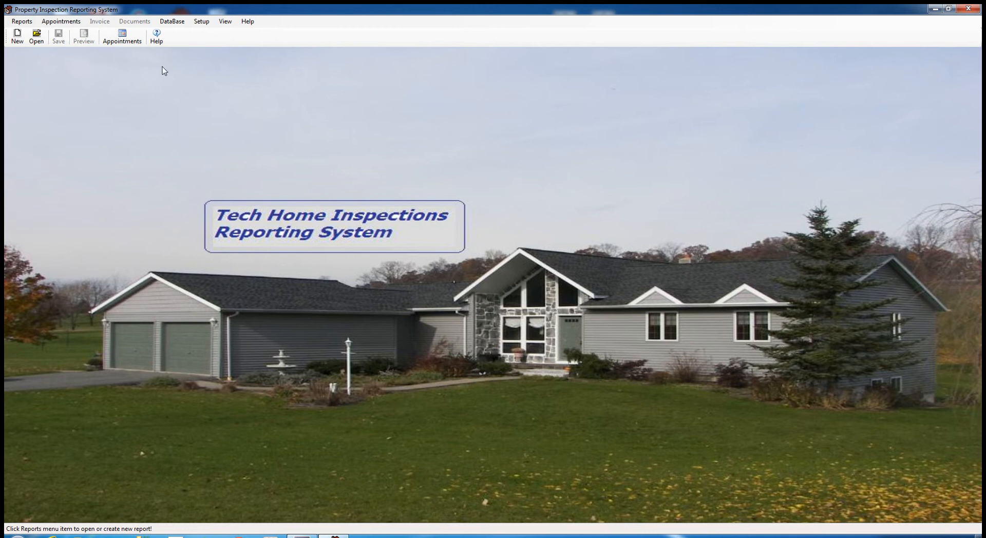
Open the most recent inspection report and display its Grounds category
{"action": "left_click", "coordinate": [24, 22]}
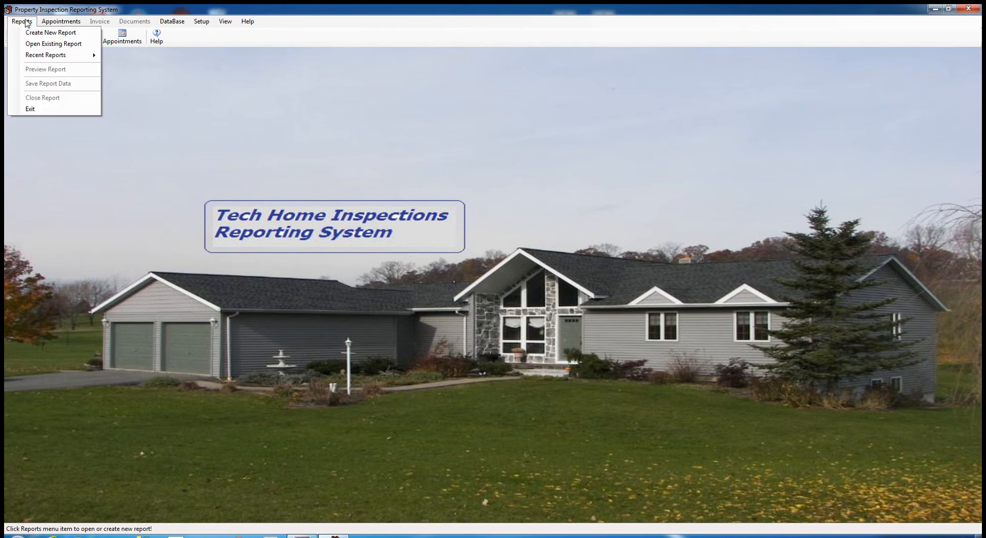
{"action": "mouse_move", "coordinate": [39, 59]}
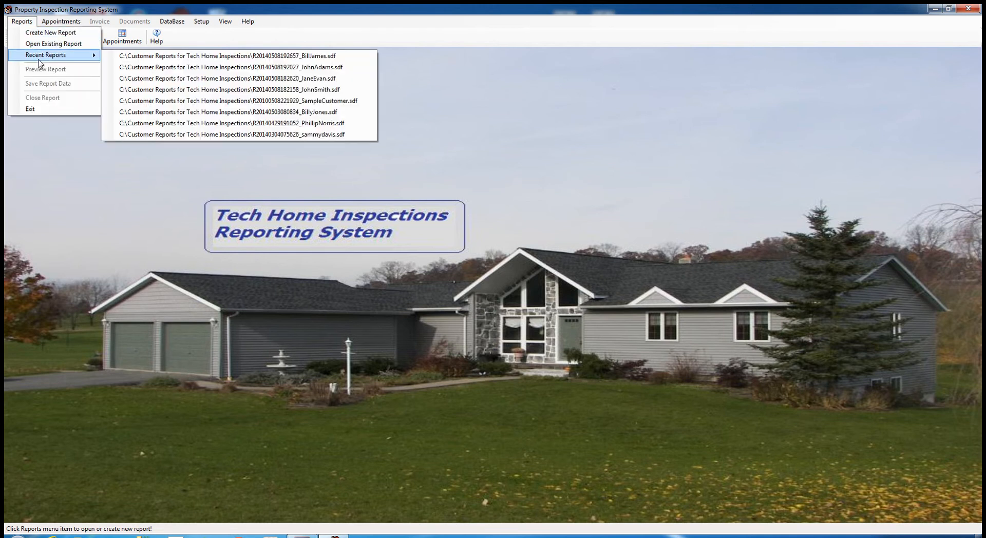
{"action": "left_click", "coordinate": [204, 59]}
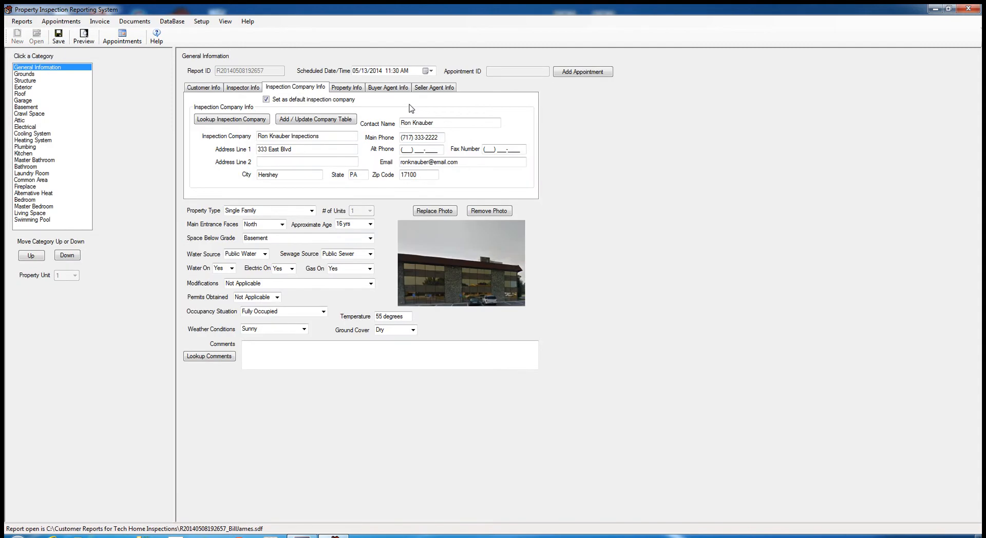
{"action": "left_click", "coordinate": [23, 74]}
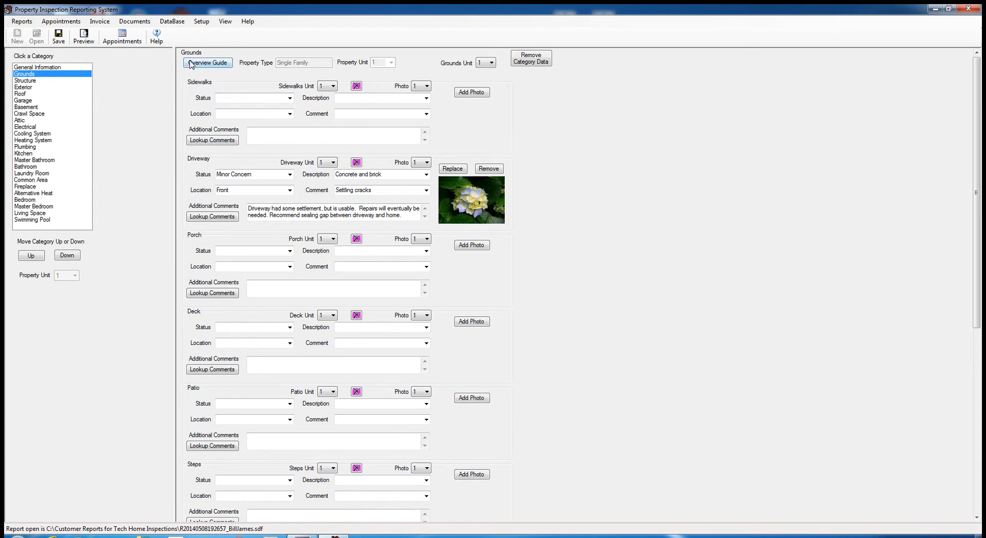
Add a feature named Walkways to the Grounds category in the category and feature setup, based on the Sidewalks feature
{"action": "left_click", "coordinate": [200, 23]}
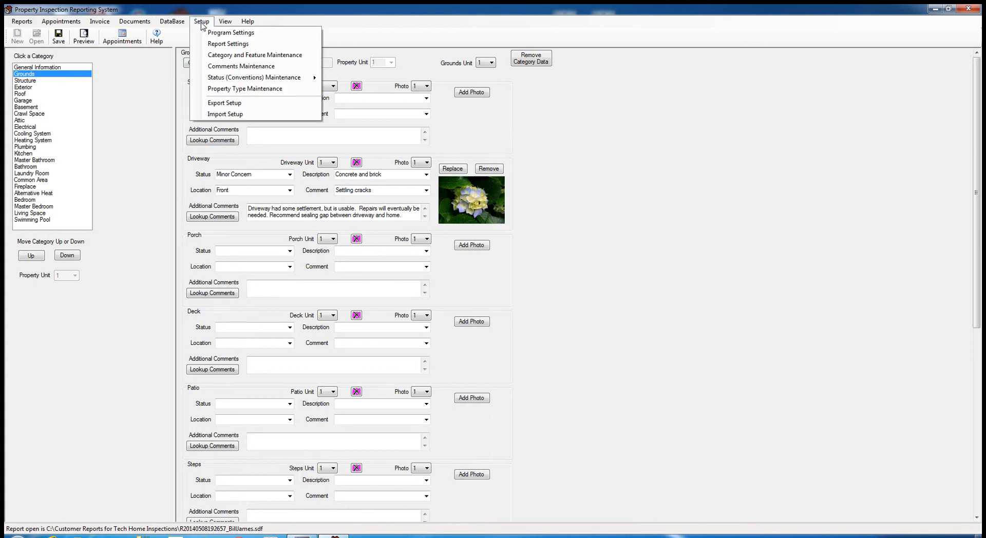
{"action": "left_click", "coordinate": [213, 57]}
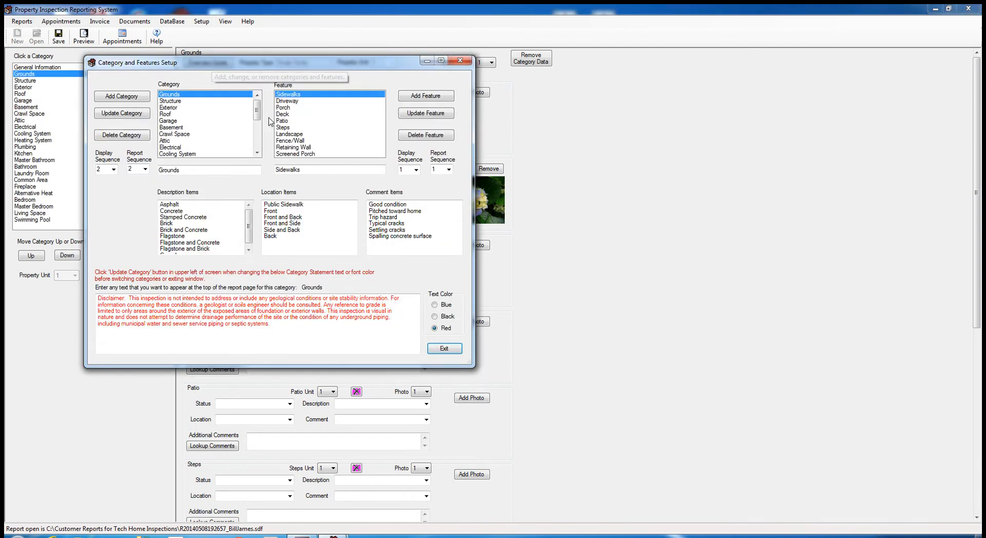
{"action": "left_click", "coordinate": [301, 170]}
{"action": "left_click_drag", "start_coordinate": [302, 171], "coordinate": [282, 168]}
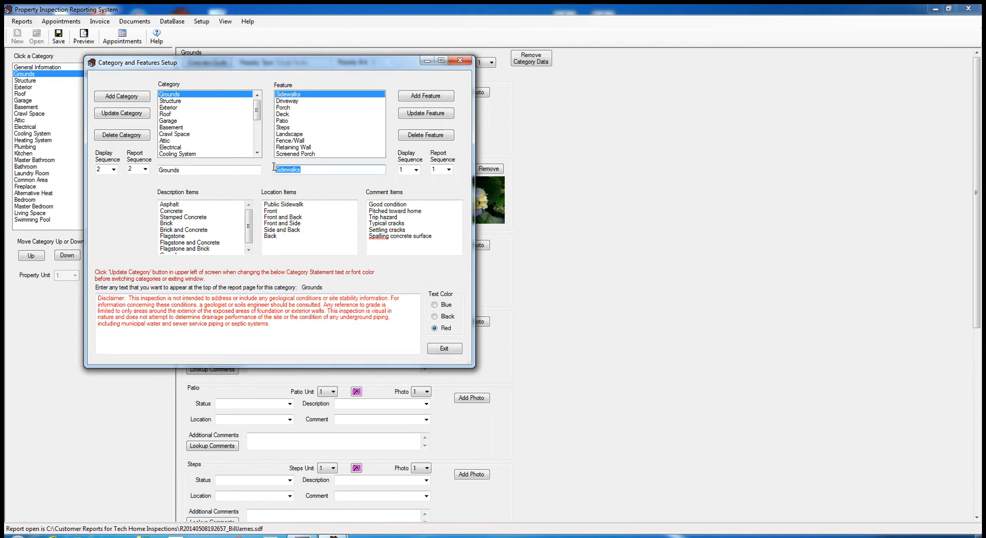
{"action": "type", "text": "Walkways"}
{"action": "left_click", "coordinate": [411, 97]}
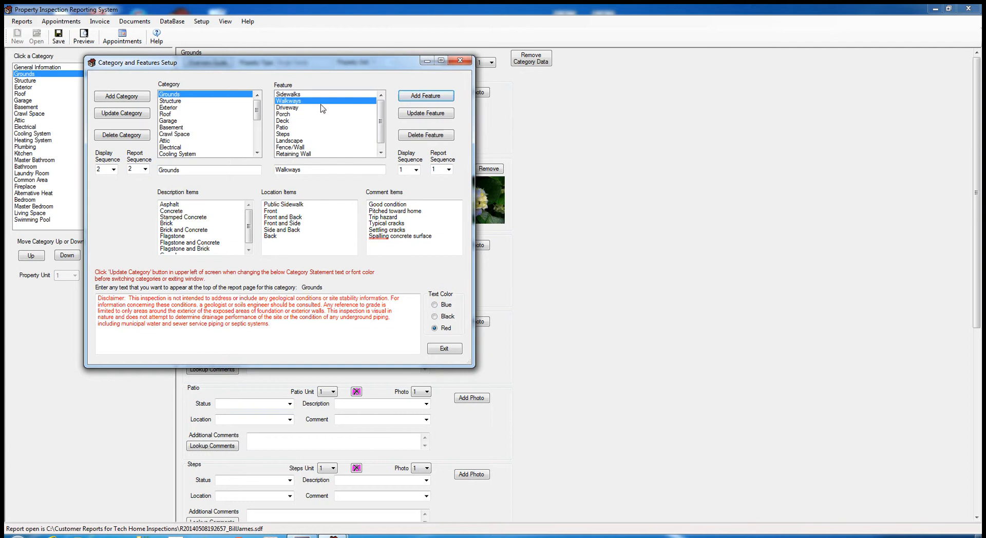
Delete the Sidewalks feature from the Grounds category, review the Driveway and Walkways features, and close the setup
{"action": "left_click", "coordinate": [297, 95]}
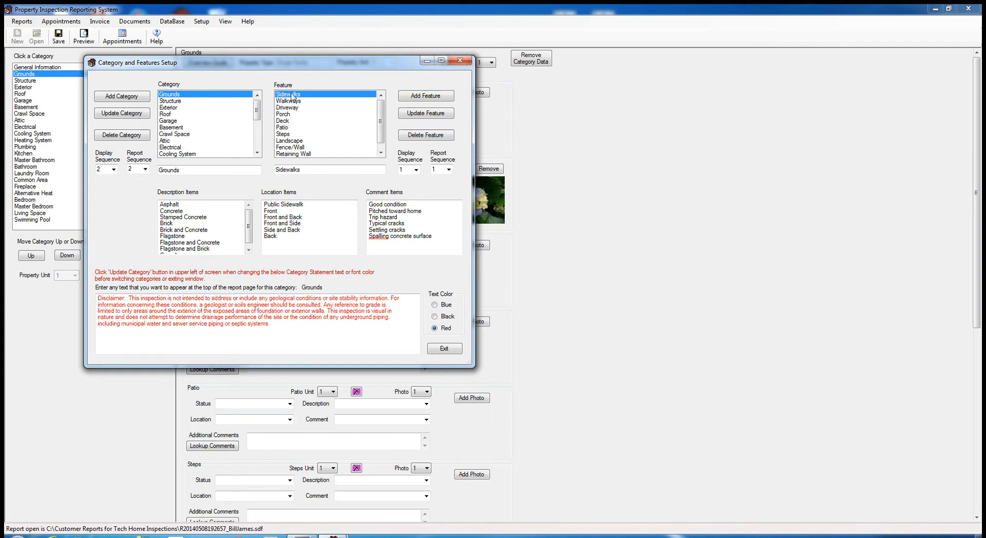
{"action": "left_click", "coordinate": [429, 136]}
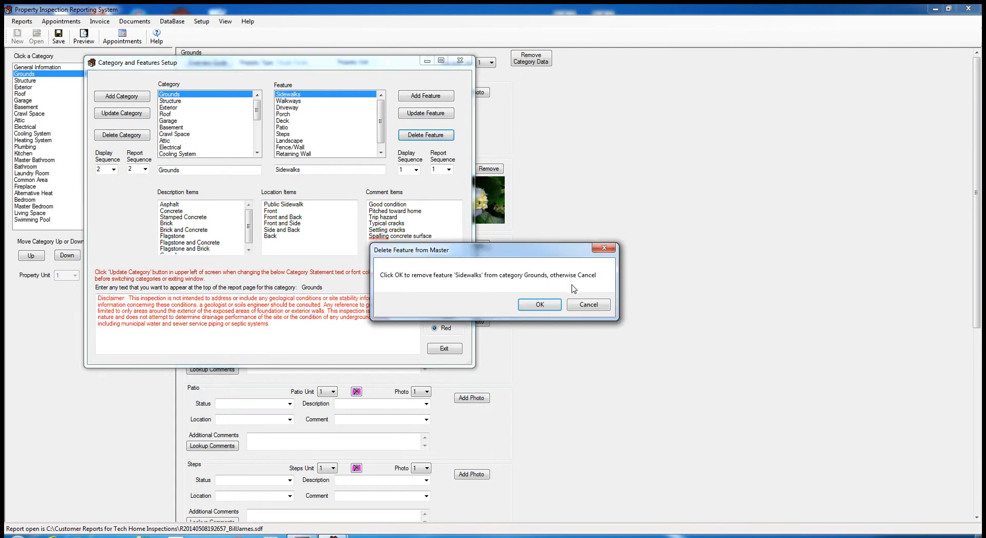
{"action": "left_click", "coordinate": [557, 306]}
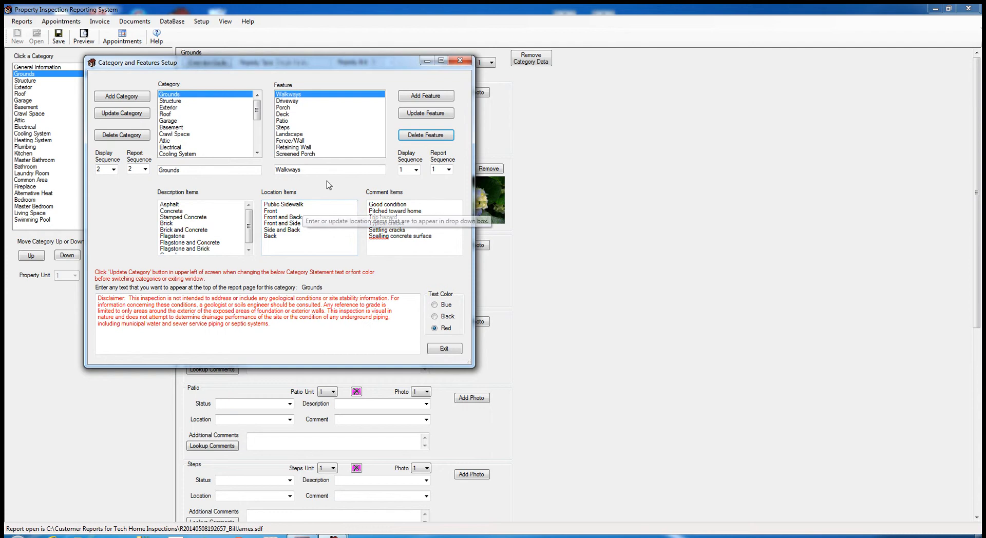
{"action": "left_click", "coordinate": [288, 101]}
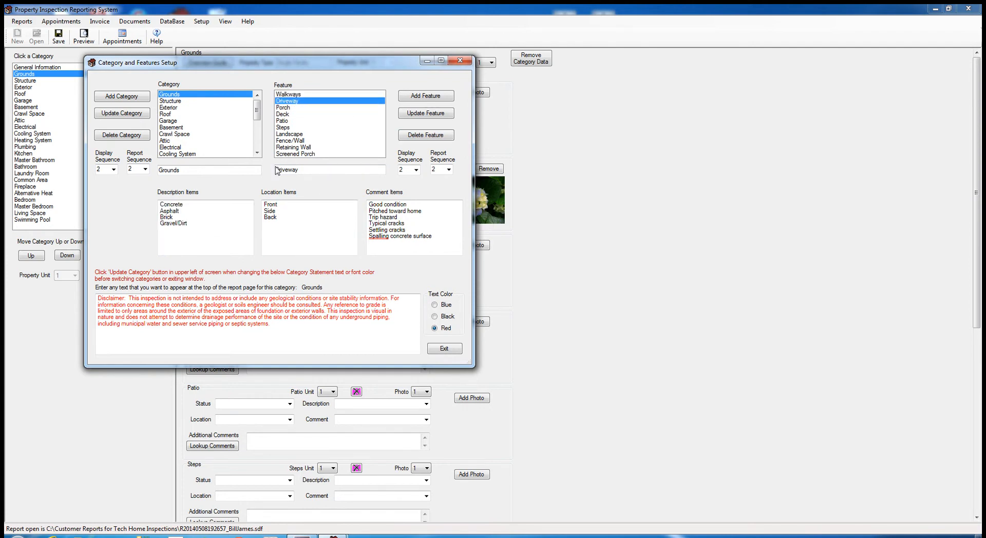
{"action": "left_click", "coordinate": [288, 95]}
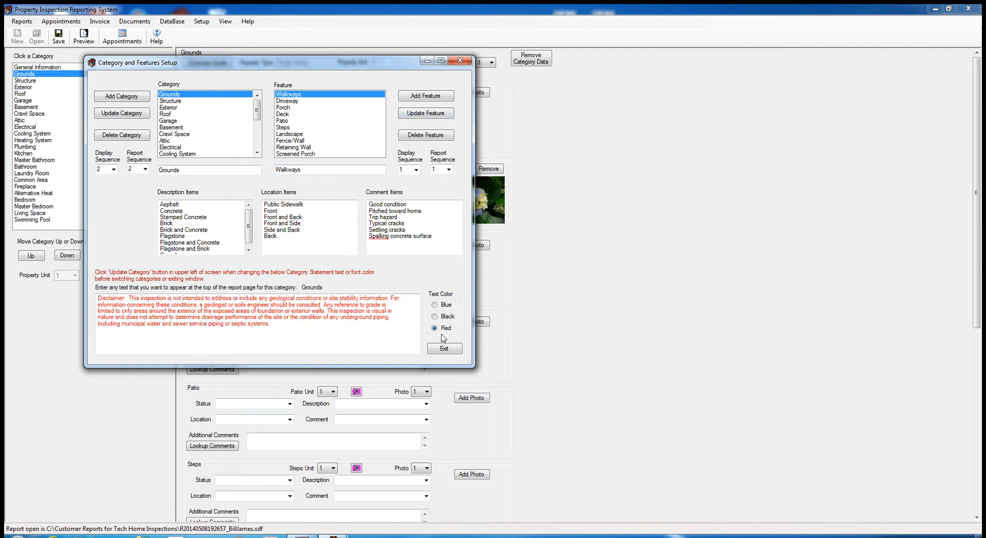
{"action": "left_click", "coordinate": [444, 349]}
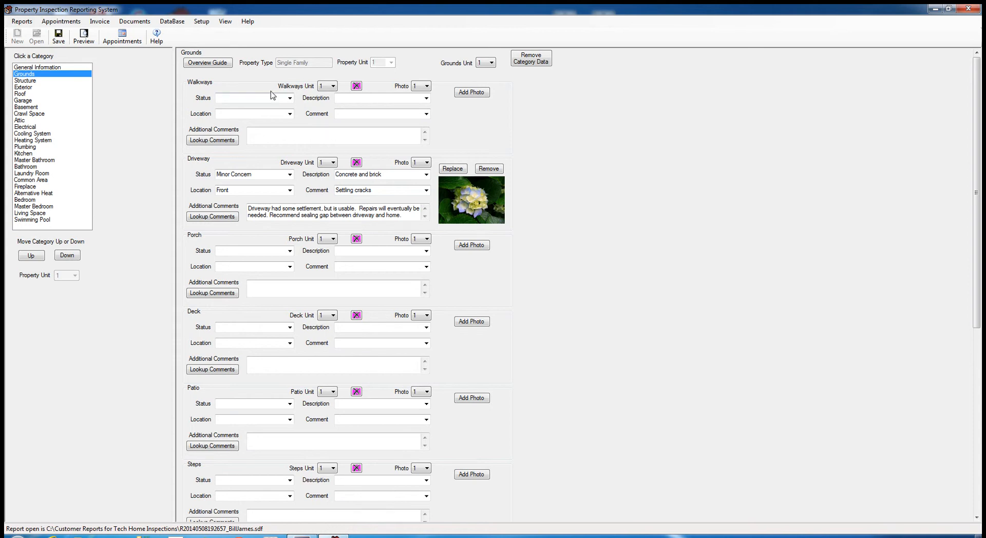
Fill in the Walkways feature with status Repair, location Front and Back, description Concrete and comment Trip hazard
{"action": "left_click", "coordinate": [290, 101]}
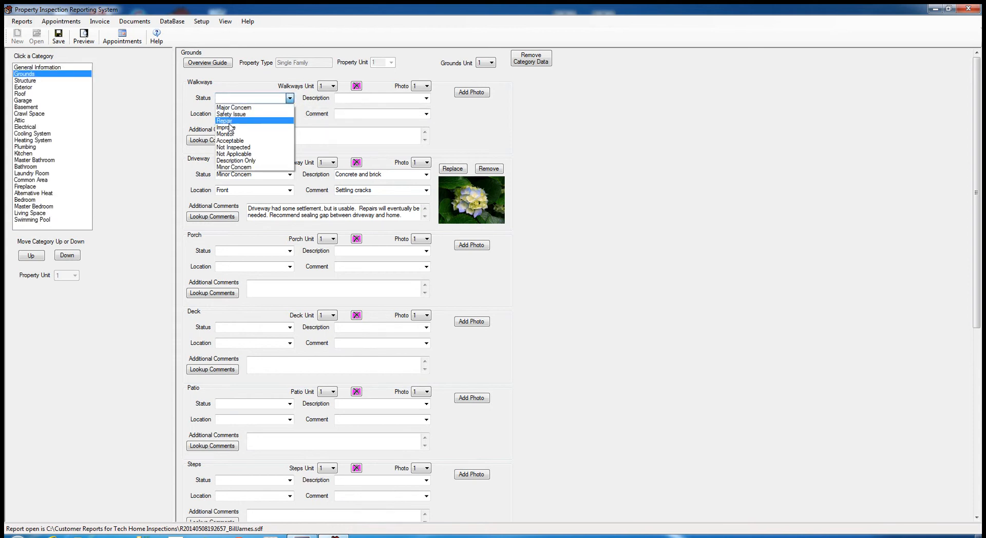
{"action": "left_click", "coordinate": [230, 123]}
{"action": "left_click", "coordinate": [289, 114]}
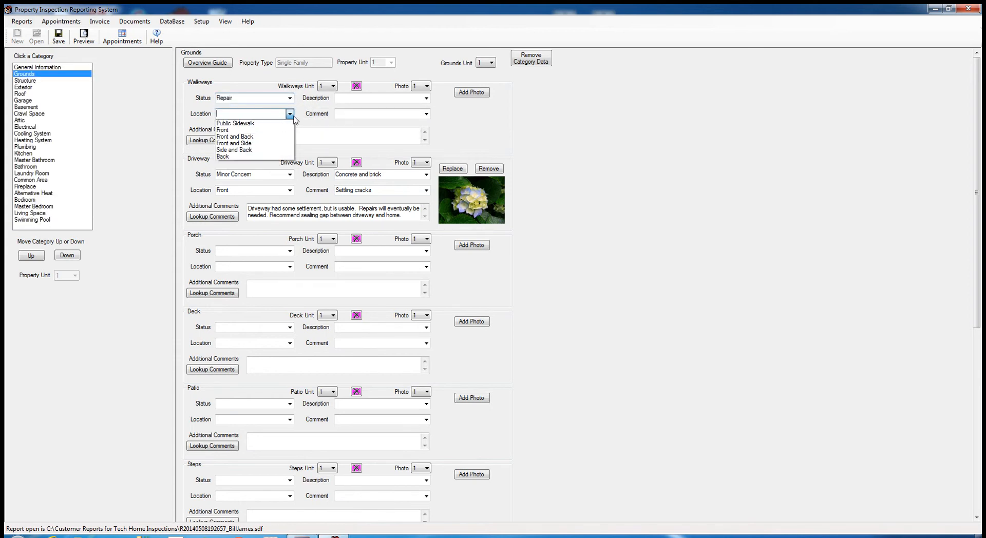
{"action": "left_click", "coordinate": [249, 137]}
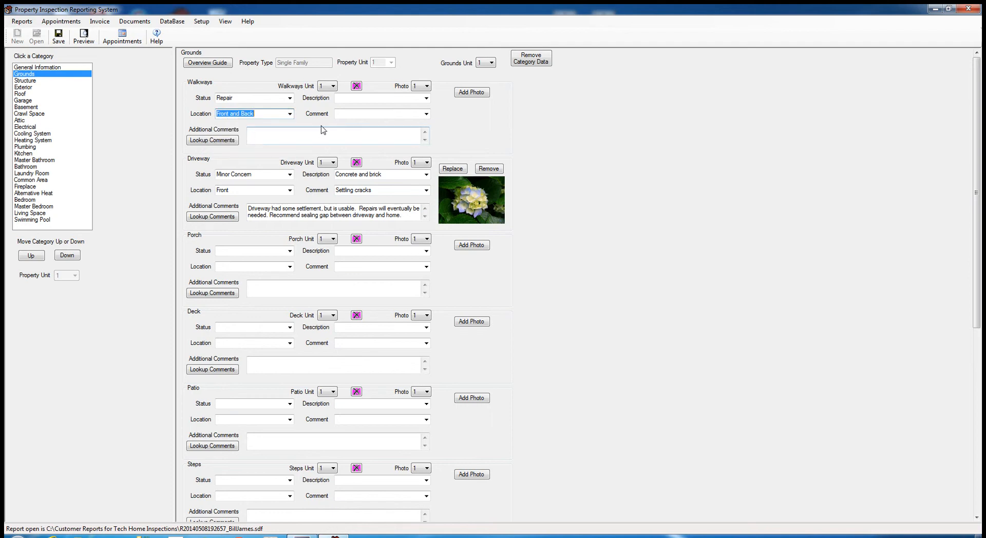
{"action": "left_click", "coordinate": [426, 98]}
{"action": "left_click", "coordinate": [366, 115]}
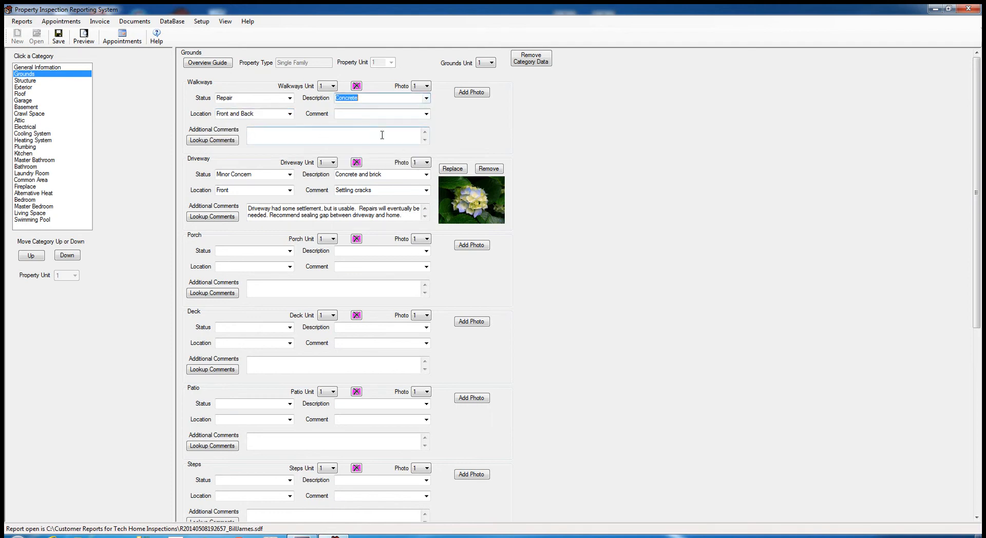
{"action": "left_click", "coordinate": [426, 114]}
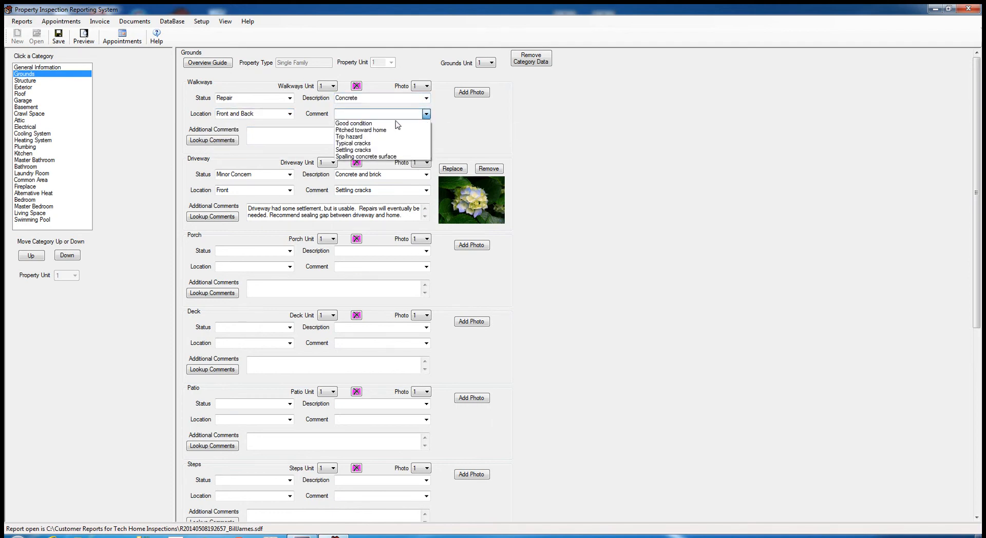
{"action": "left_click", "coordinate": [368, 136]}
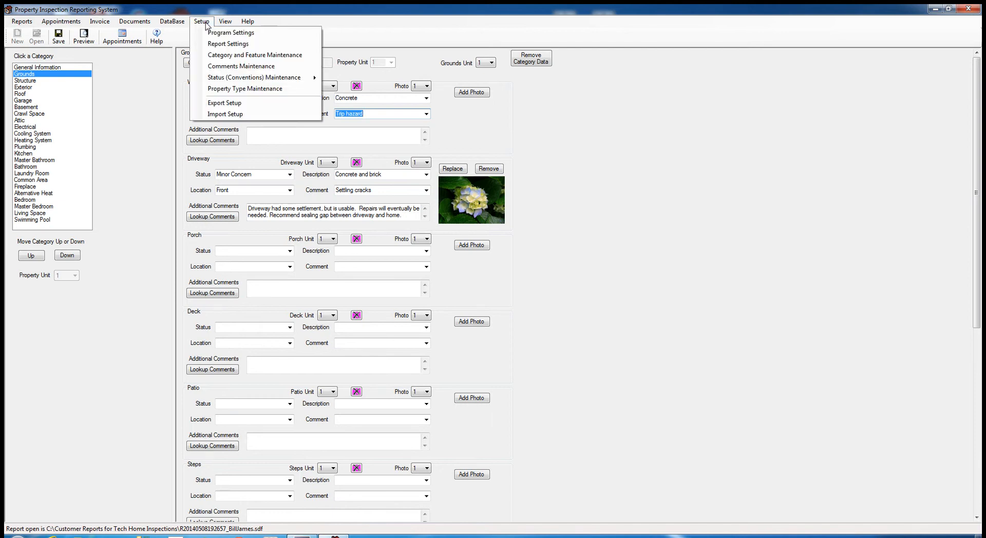
Reopen the category and feature setup and add a Sidewalks feature to the Grounds category, based on Walkways
{"action": "left_click", "coordinate": [201, 22]}
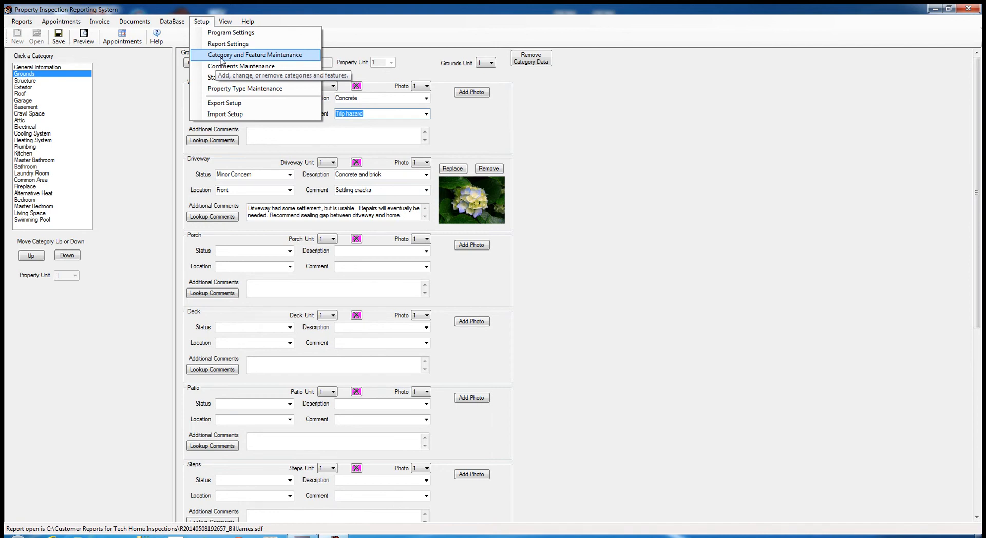
{"action": "left_click", "coordinate": [717, 152]}
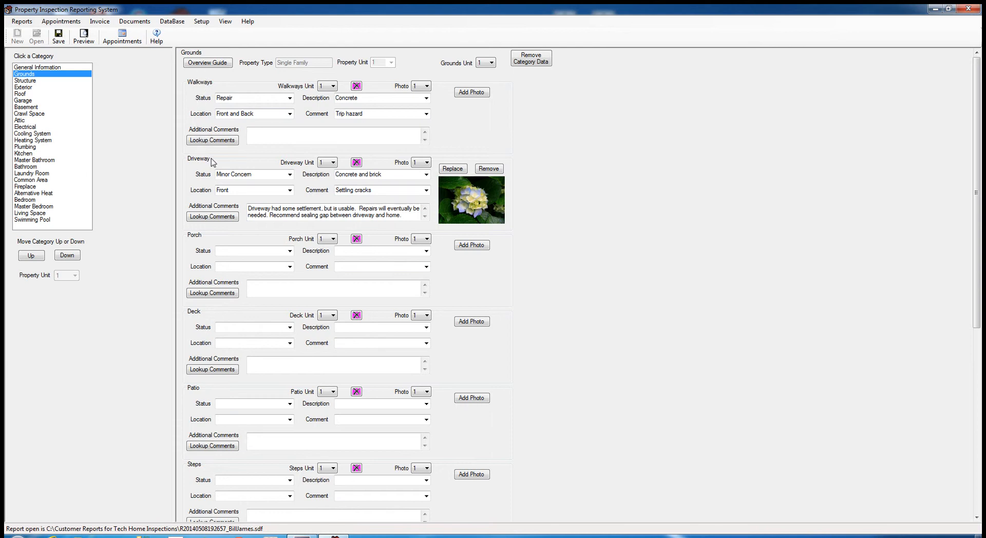
{"action": "left_click", "coordinate": [202, 21]}
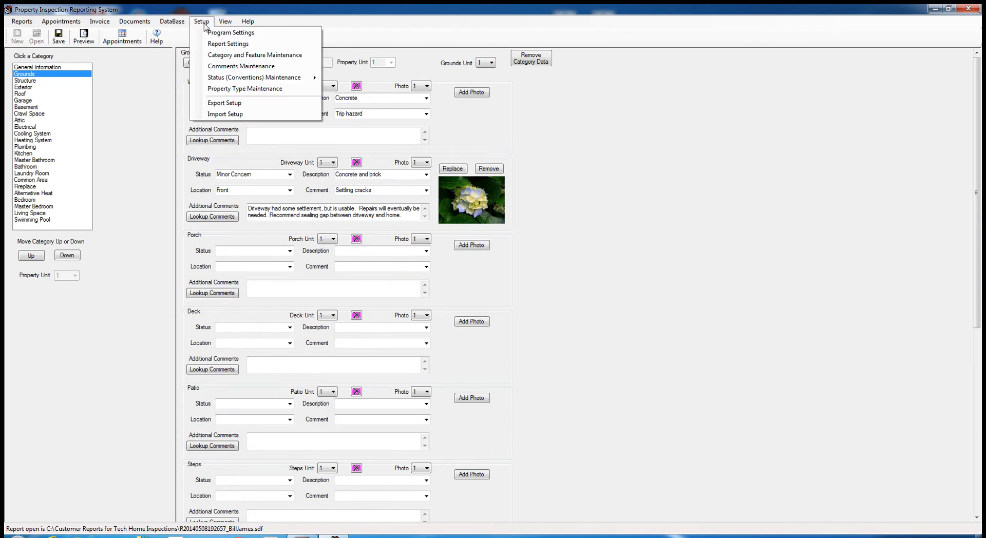
{"action": "left_click", "coordinate": [220, 58]}
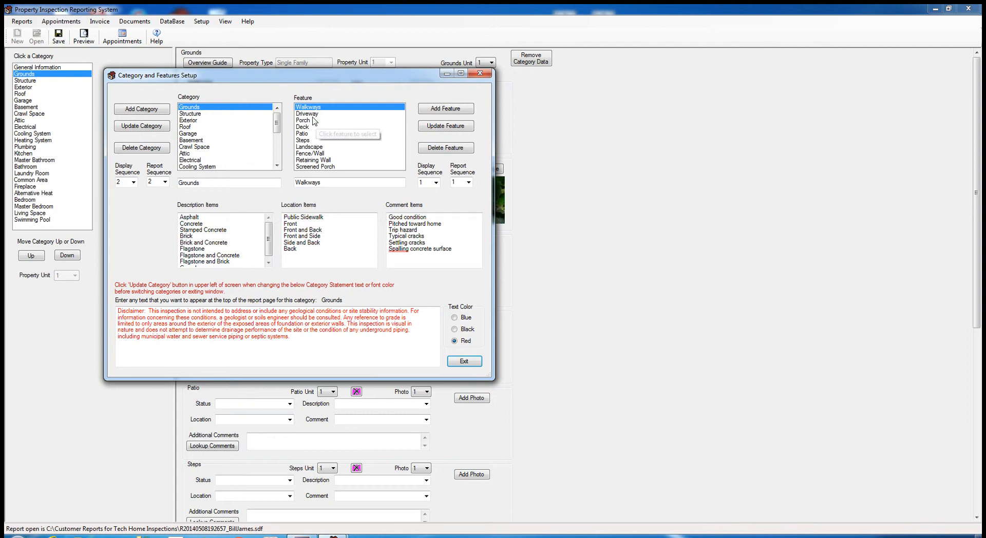
{"action": "double_click", "coordinate": [308, 183]}
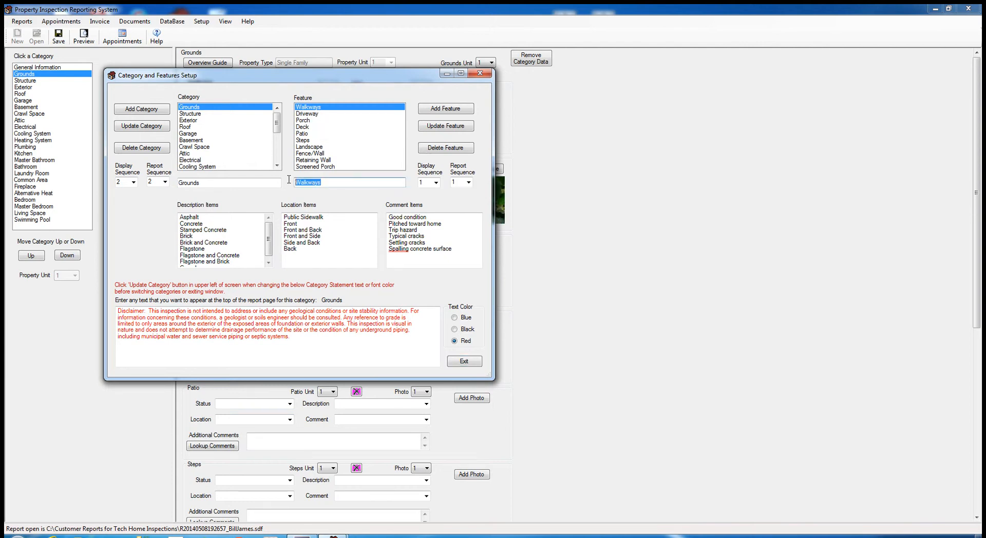
{"action": "type", "text": "Sidew"}
{"action": "left_click", "coordinate": [440, 109]}
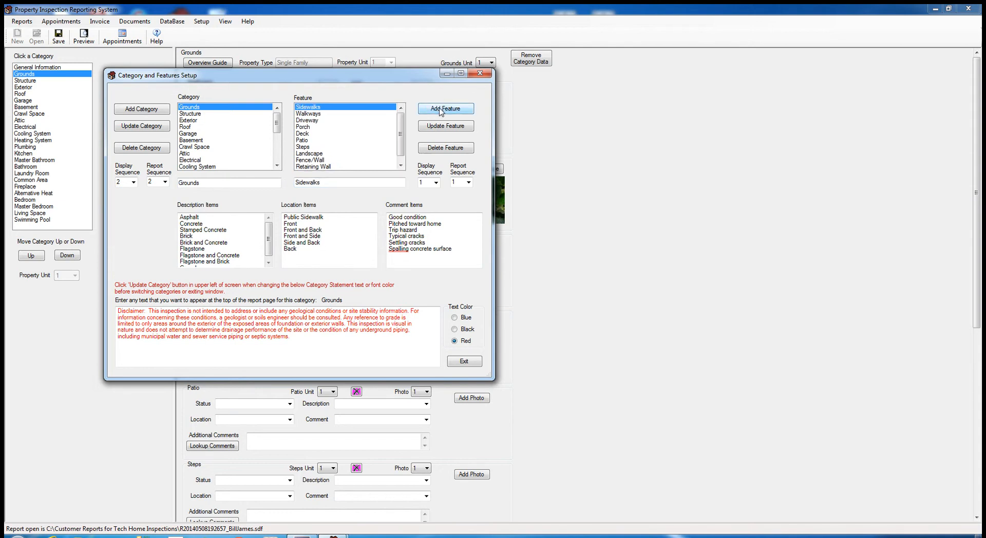
Delete the Walkways feature from the Grounds category and close the setup
{"action": "left_click", "coordinate": [313, 114]}
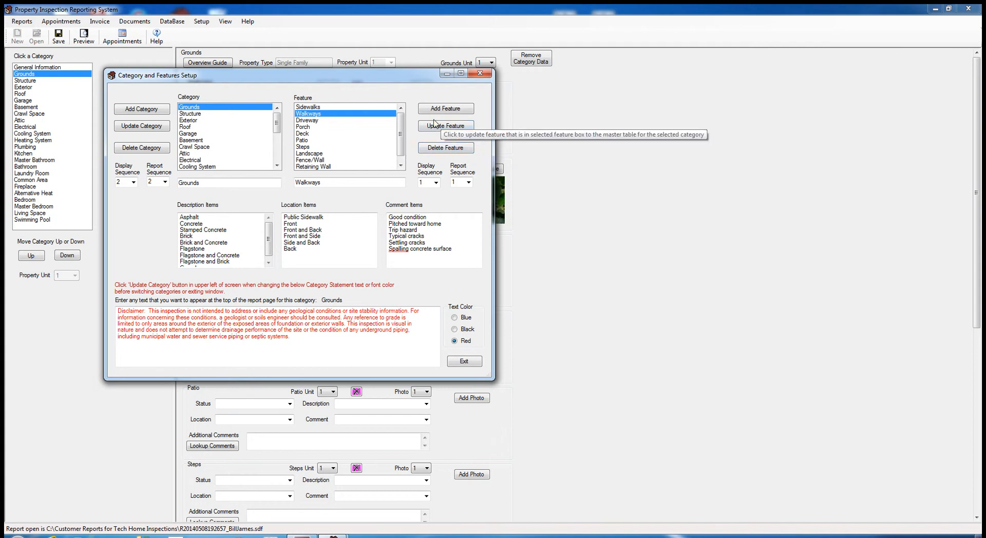
{"action": "left_click", "coordinate": [454, 150]}
{"action": "left_click", "coordinate": [539, 305]}
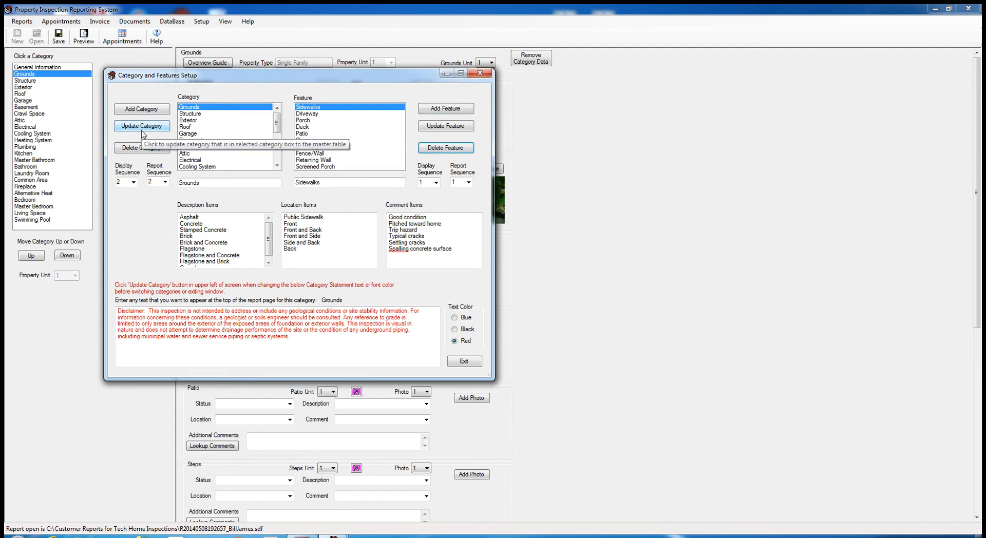
{"action": "left_click", "coordinate": [484, 76]}
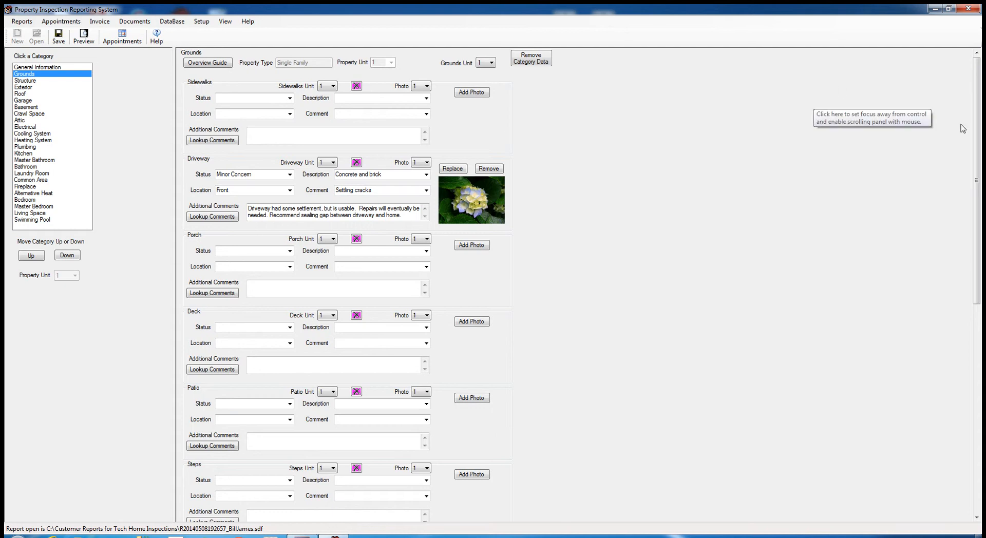
Check the Walkways entry at the end of Grounds and preview the report through the Report Summary on page 3
{"action": "left_click_drag", "start_coordinate": [977, 134], "coordinate": [982, 365]}
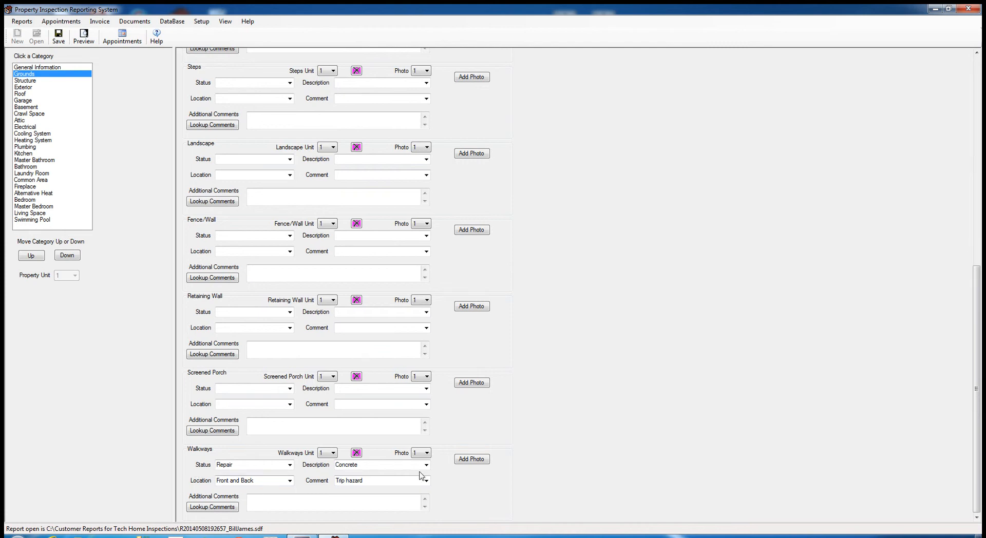
{"action": "left_click", "coordinate": [87, 40]}
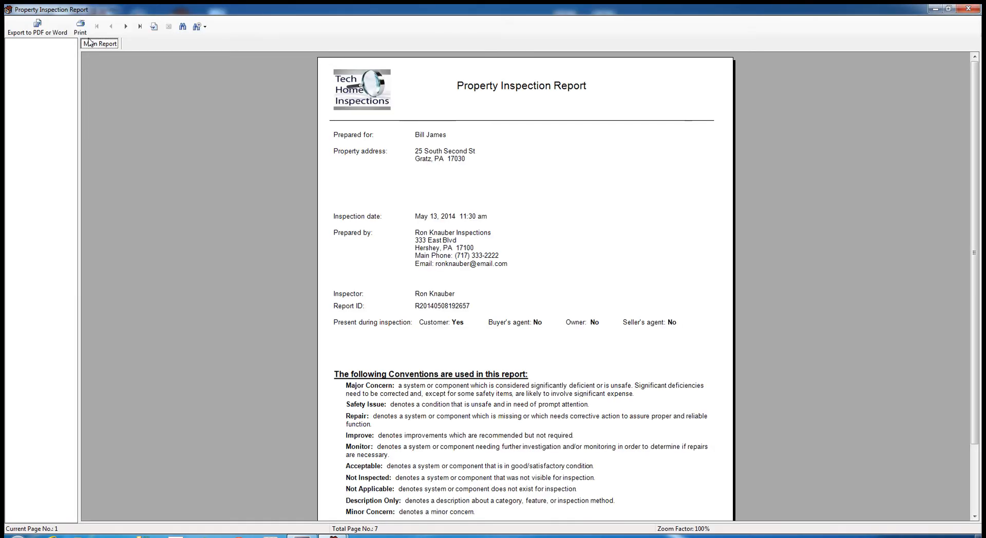
{"action": "left_click", "coordinate": [125, 27]}
{"action": "left_click", "coordinate": [127, 27]}
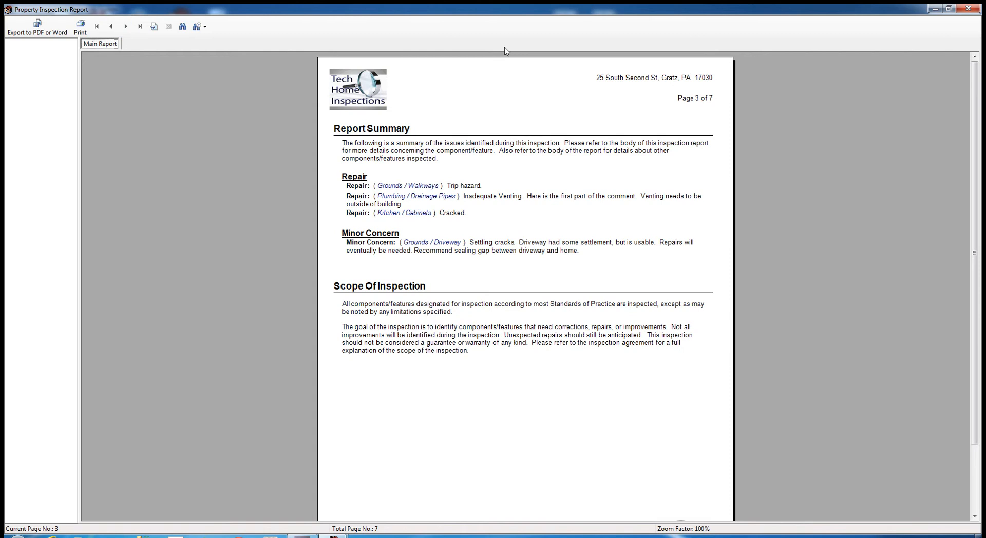
{"action": "left_click", "coordinate": [968, 8]}
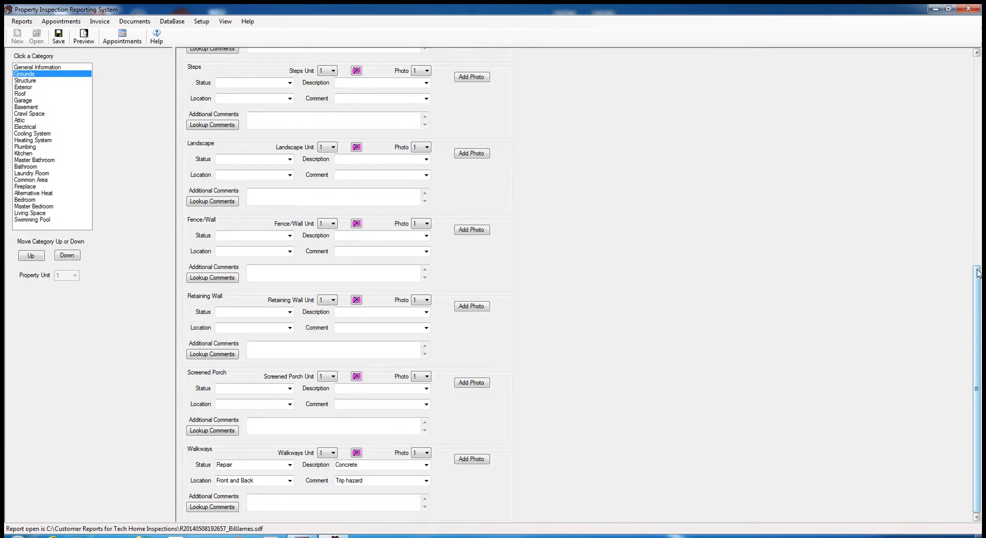
Remove all report data for Walkways unit 1, reload the Grounds category and check its features through to the end
{"action": "left_click_drag", "start_coordinate": [981, 315], "coordinate": [962, 348]}
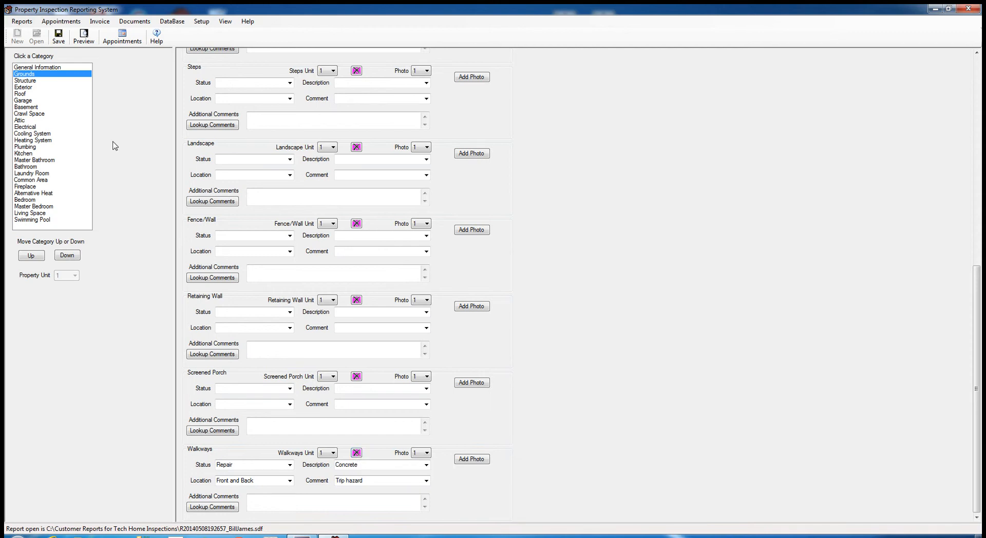
{"action": "left_click", "coordinate": [357, 453]}
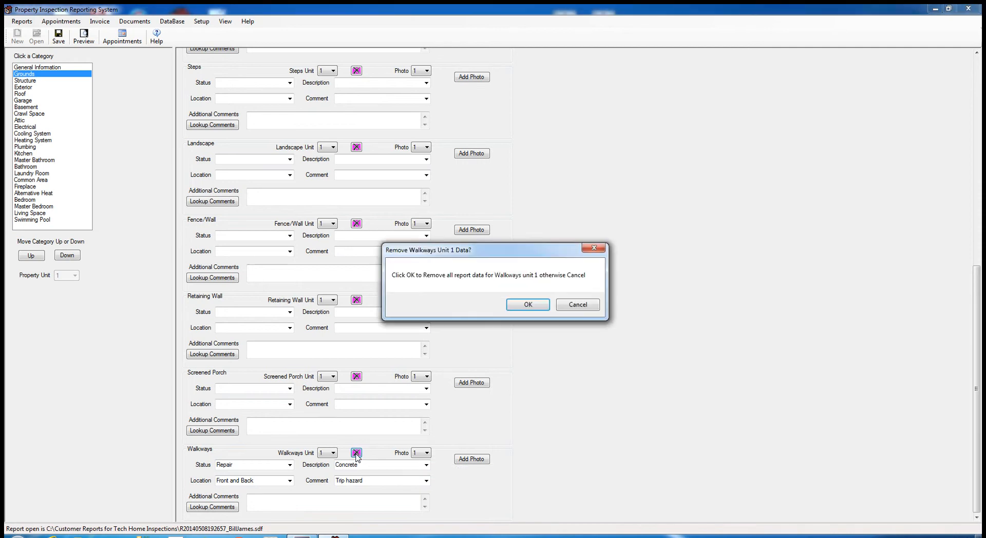
{"action": "left_click", "coordinate": [528, 305]}
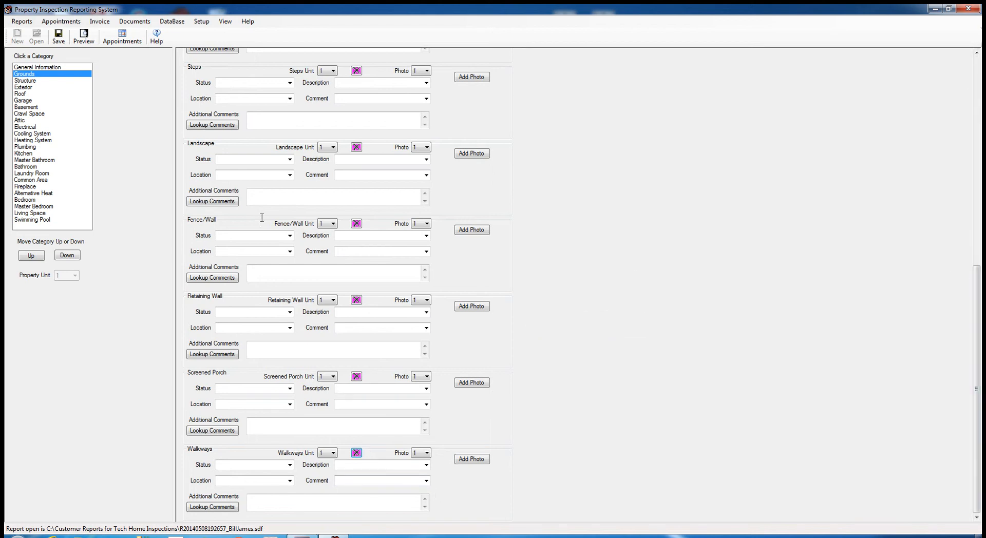
{"action": "left_click", "coordinate": [30, 69]}
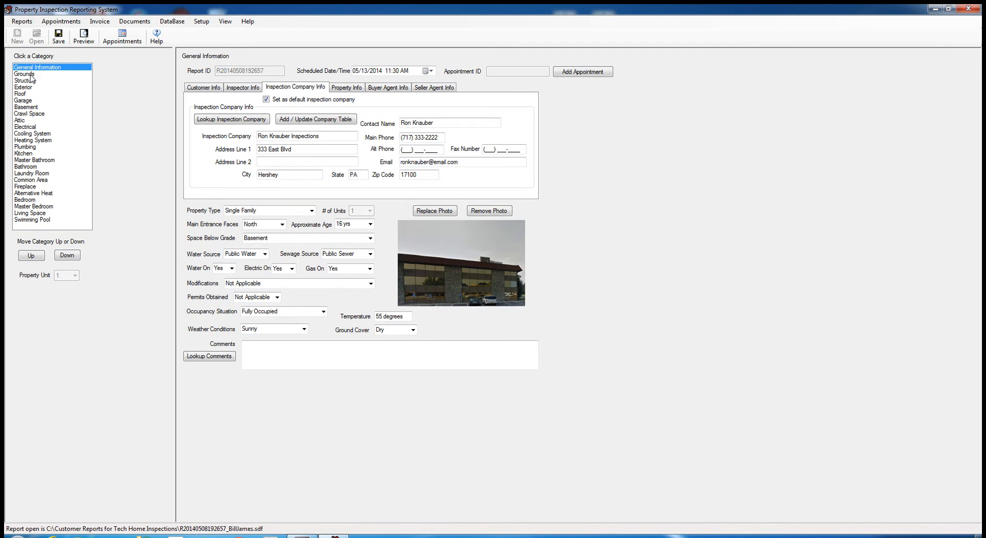
{"action": "left_click", "coordinate": [30, 74]}
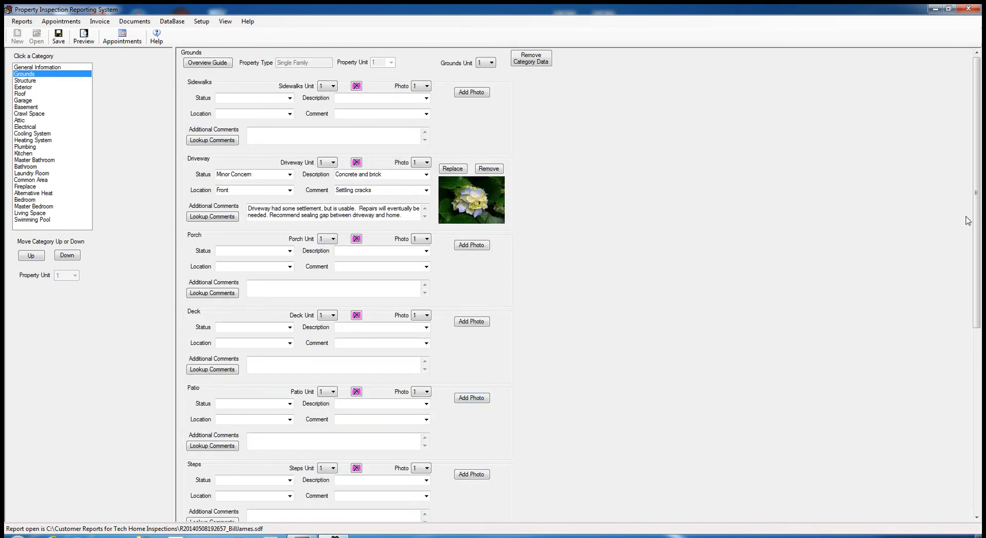
{"action": "left_click_drag", "start_coordinate": [976, 238], "coordinate": [981, 477]}
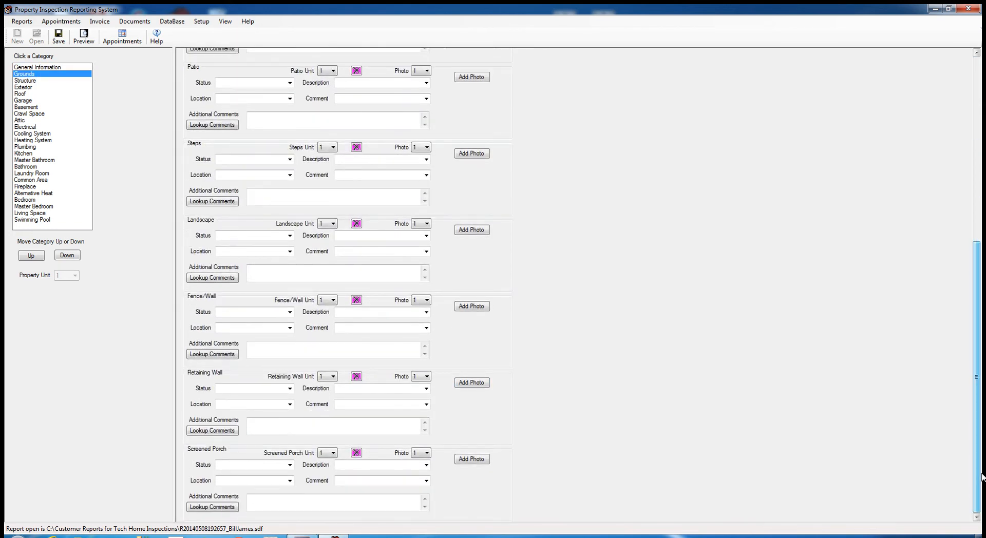
{"action": "left_click_drag", "start_coordinate": [982, 314], "coordinate": [968, 169]}
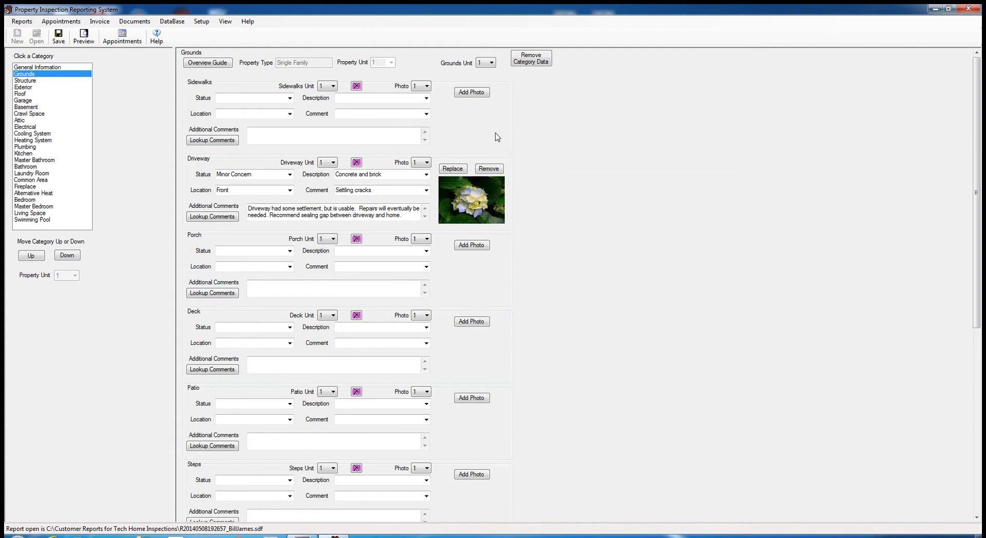
Cut the disclaimer text from the Grounds category statement in the category and feature setup, update the category and close the setup
{"action": "left_click", "coordinate": [202, 22]}
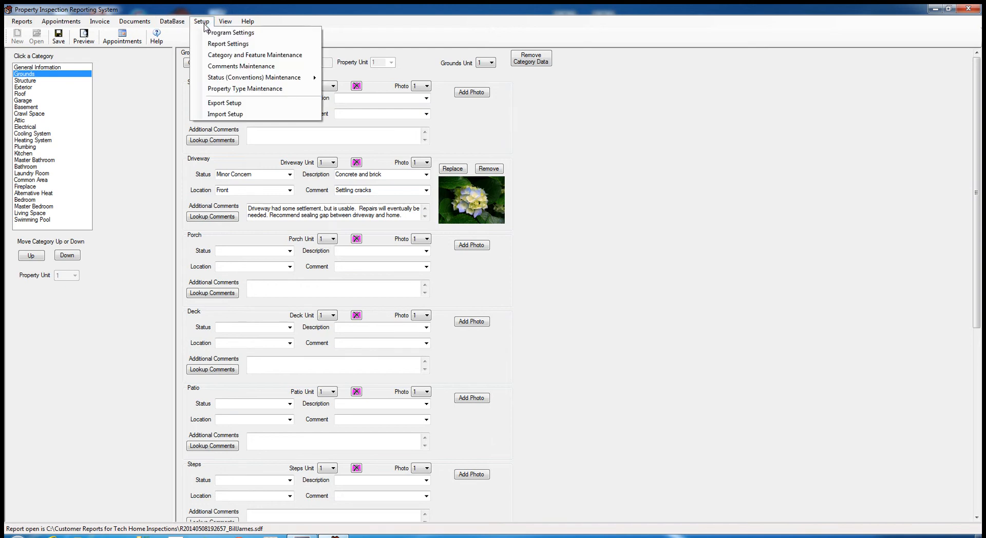
{"action": "left_click", "coordinate": [227, 55]}
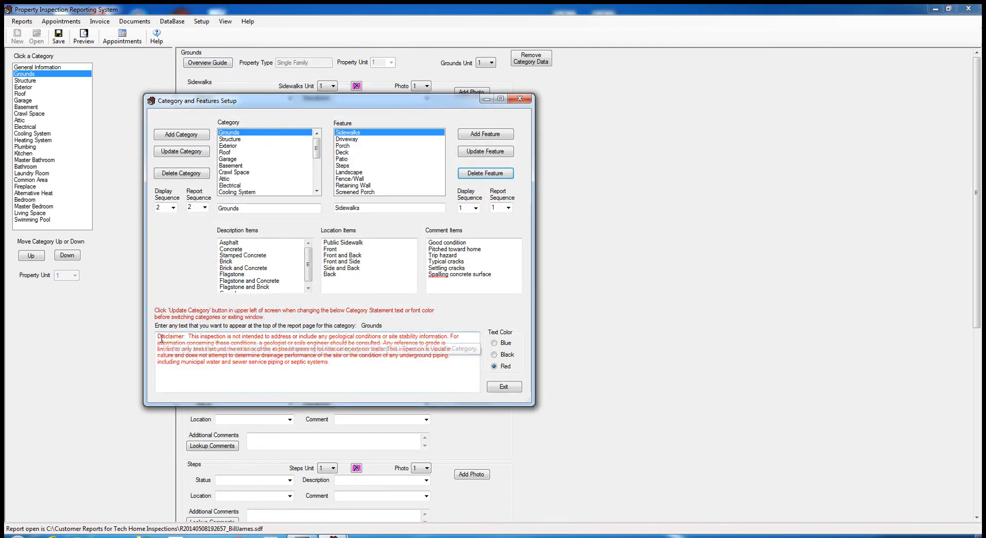
{"action": "left_click_drag", "start_coordinate": [159, 337], "coordinate": [347, 364]}
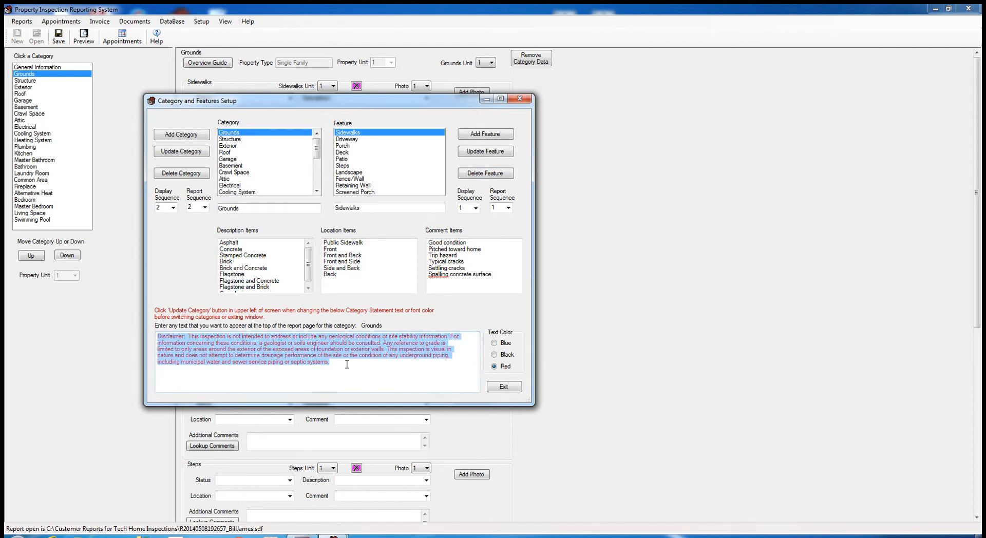
{"action": "right_click", "coordinate": [320, 351]}
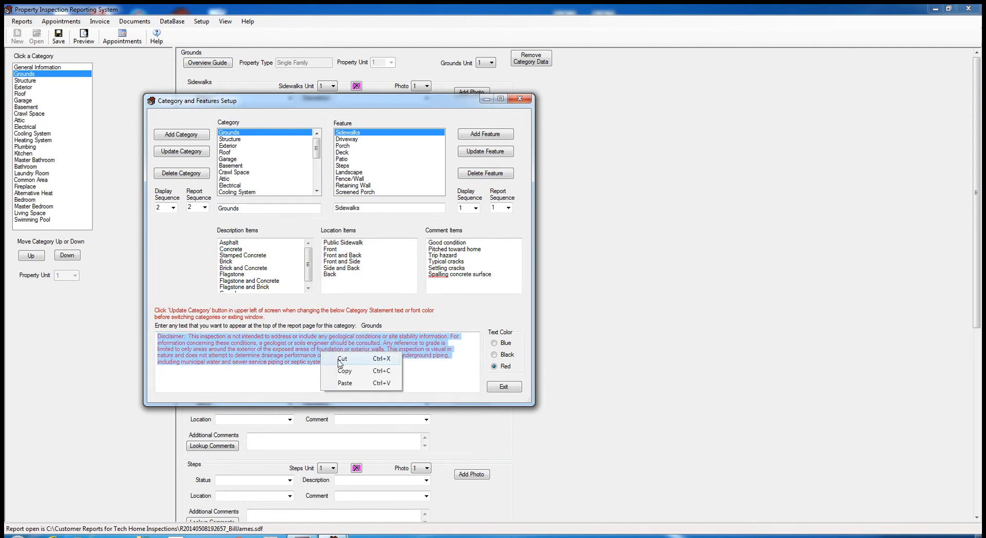
{"action": "left_click", "coordinate": [341, 364]}
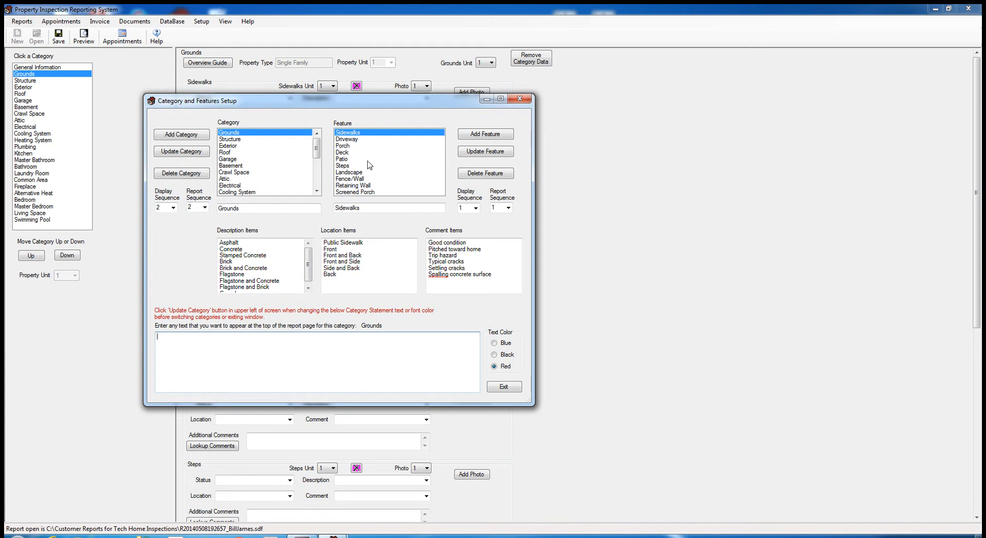
{"action": "left_click", "coordinate": [173, 154]}
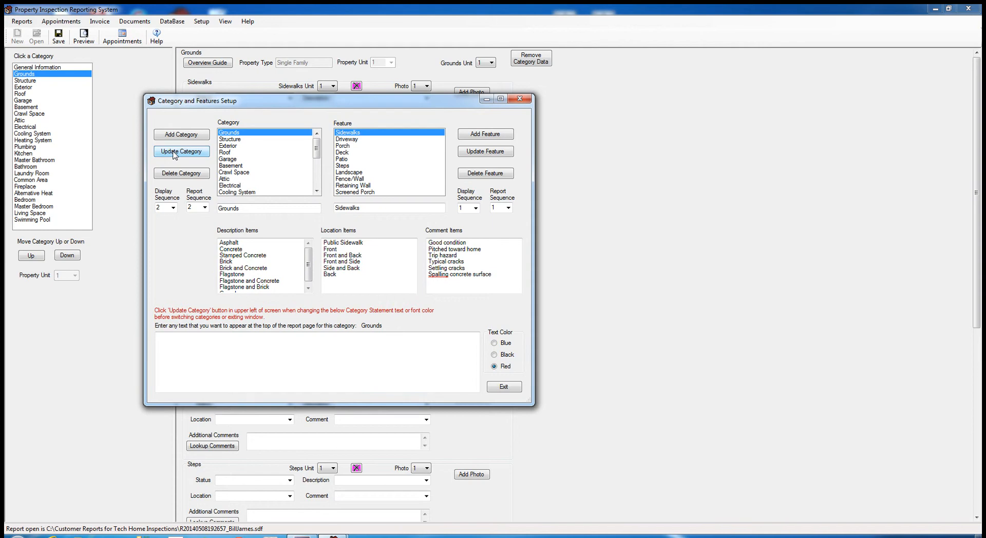
{"action": "left_click", "coordinate": [505, 388]}
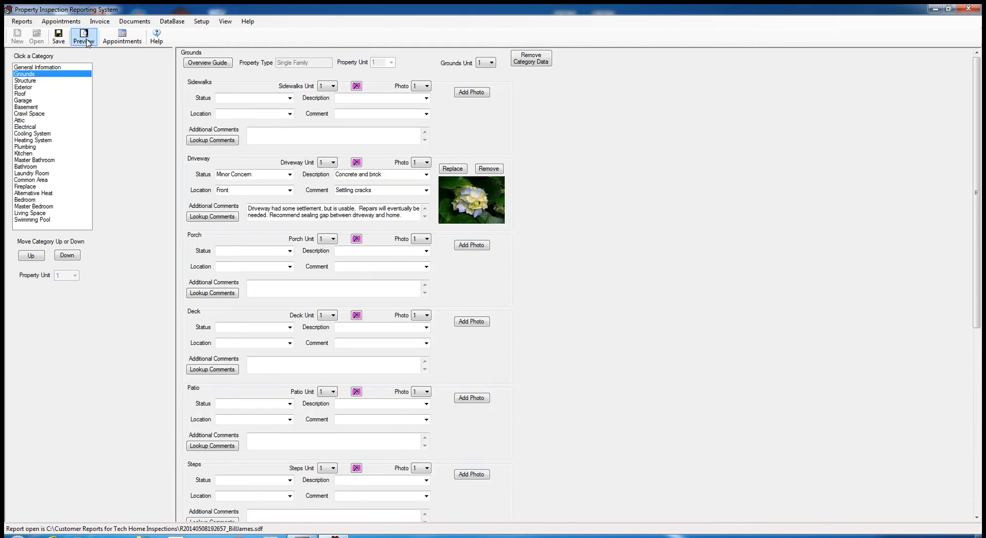
Preview the report through the Grounds section on page 4 to check it without the disclaimer, and close the preview
{"action": "left_click", "coordinate": [84, 38]}
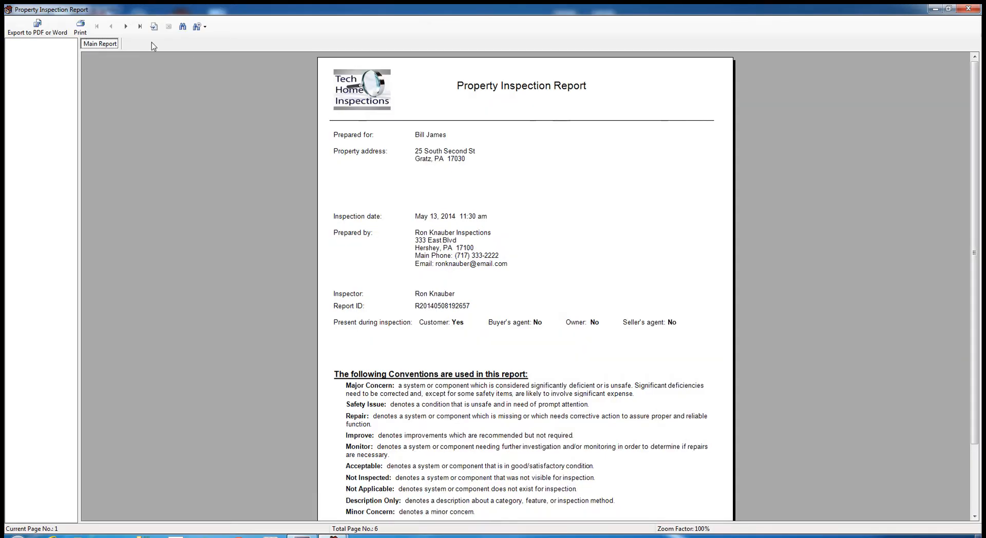
{"action": "left_click", "coordinate": [128, 32]}
{"action": "left_click", "coordinate": [129, 32]}
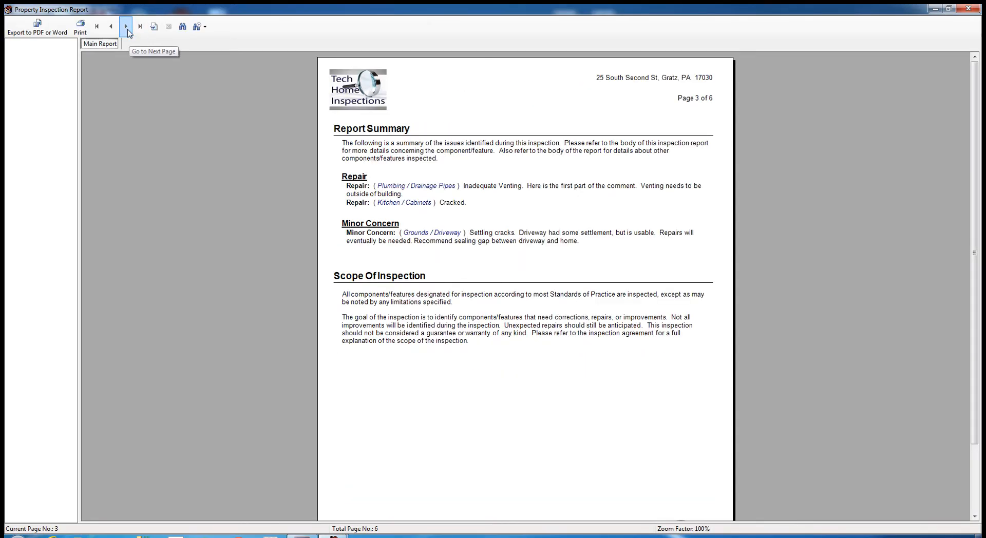
{"action": "left_click", "coordinate": [126, 27]}
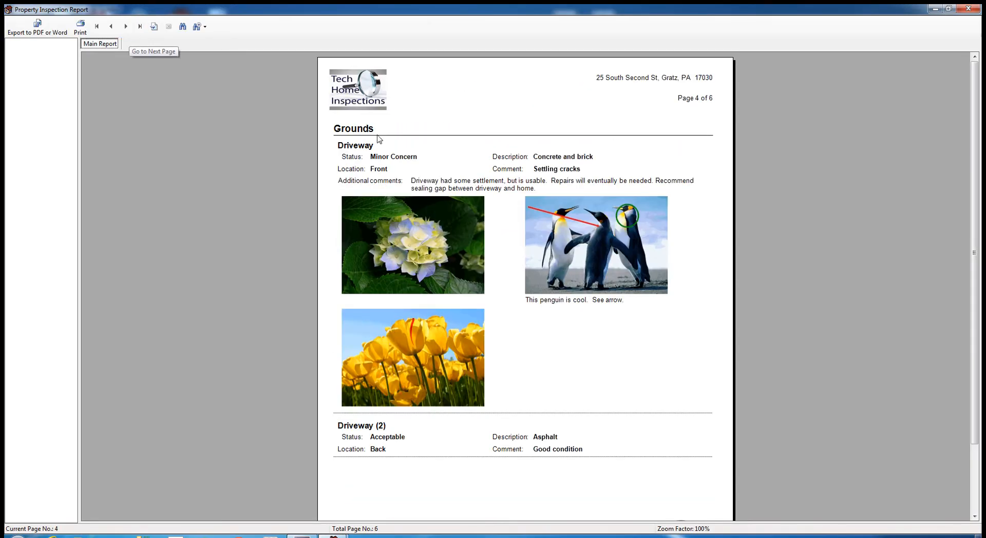
{"action": "left_click", "coordinate": [968, 8]}
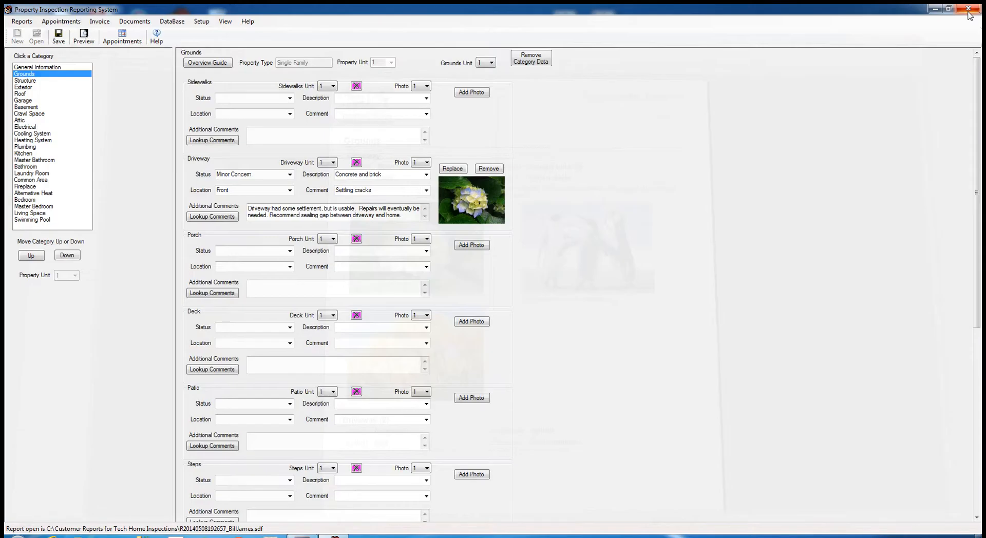
Reopen the category and feature setup, paste the disclaimer back into the Grounds statement and update the category
{"action": "left_click", "coordinate": [201, 21]}
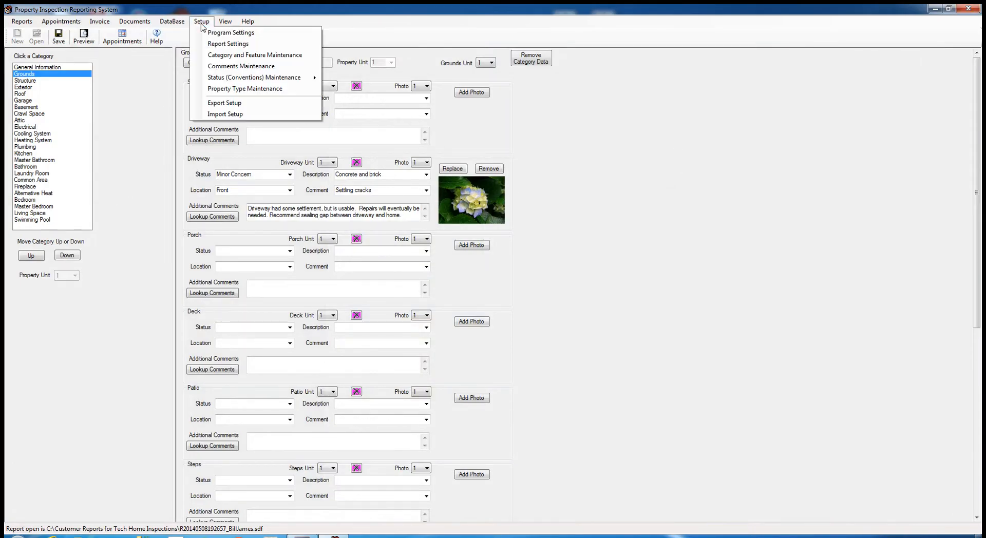
{"action": "left_click", "coordinate": [223, 55]}
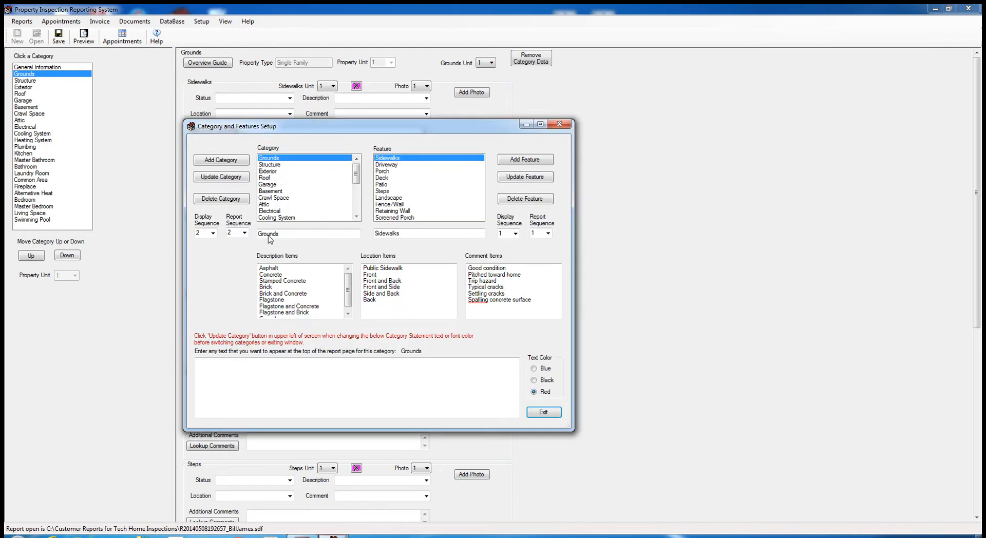
{"action": "right_click", "coordinate": [214, 367]}
{"action": "left_click", "coordinate": [237, 401]}
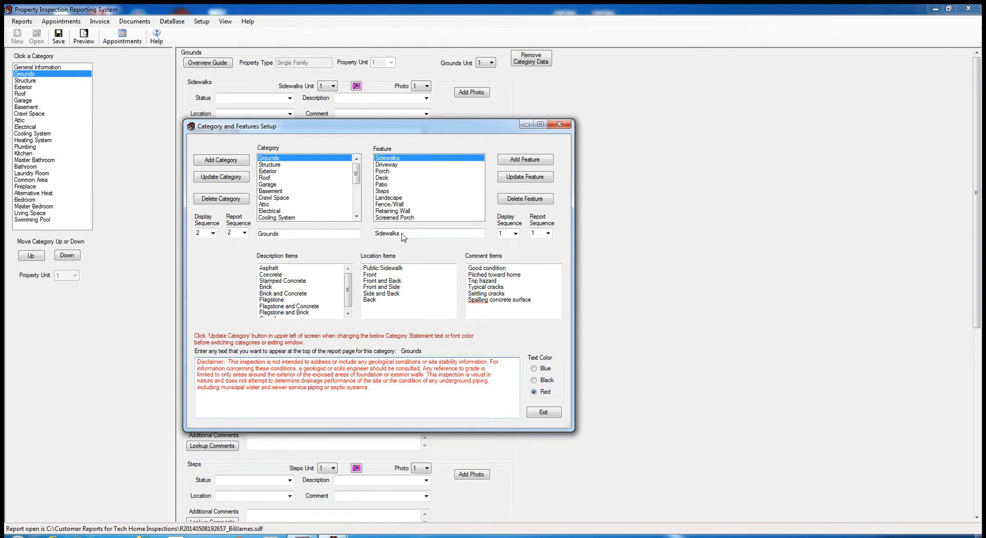
{"action": "left_click", "coordinate": [235, 179]}
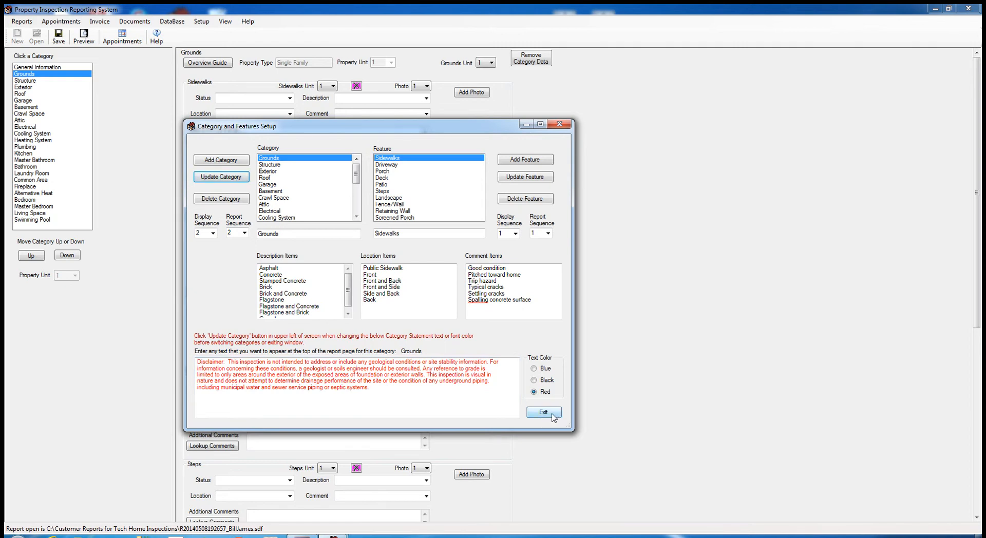
Compare the category statements of Grounds, Structure, Exterior and Roof, and close the setup
{"action": "left_click", "coordinate": [277, 165]}
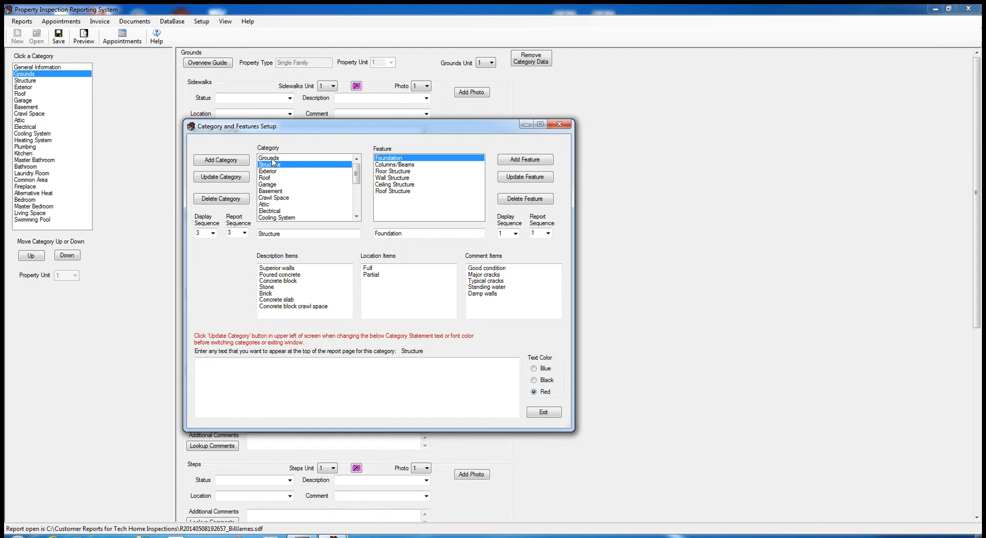
{"action": "left_click", "coordinate": [271, 158]}
{"action": "left_click", "coordinate": [272, 164]}
{"action": "left_click", "coordinate": [269, 172]}
{"action": "left_click", "coordinate": [269, 178]}
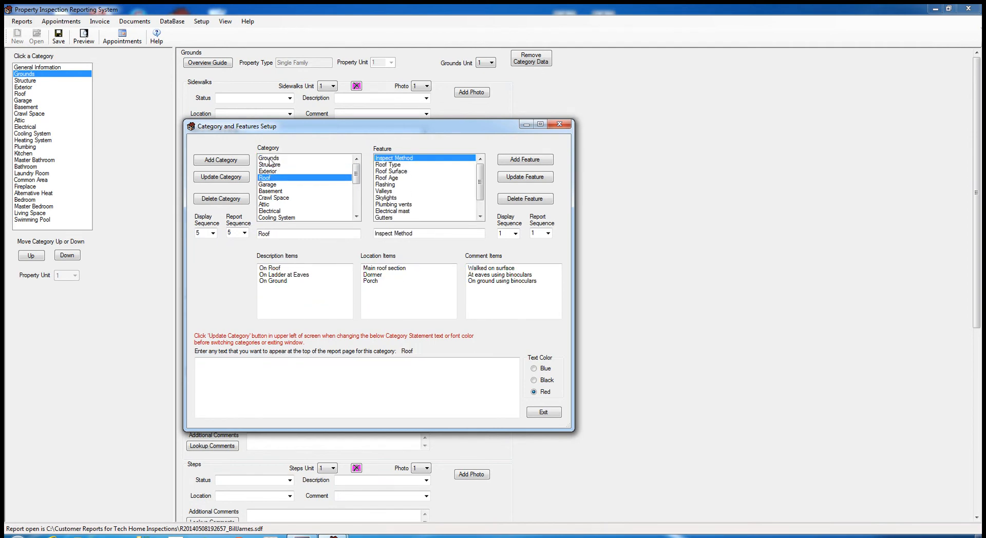
{"action": "left_click", "coordinate": [269, 158]}
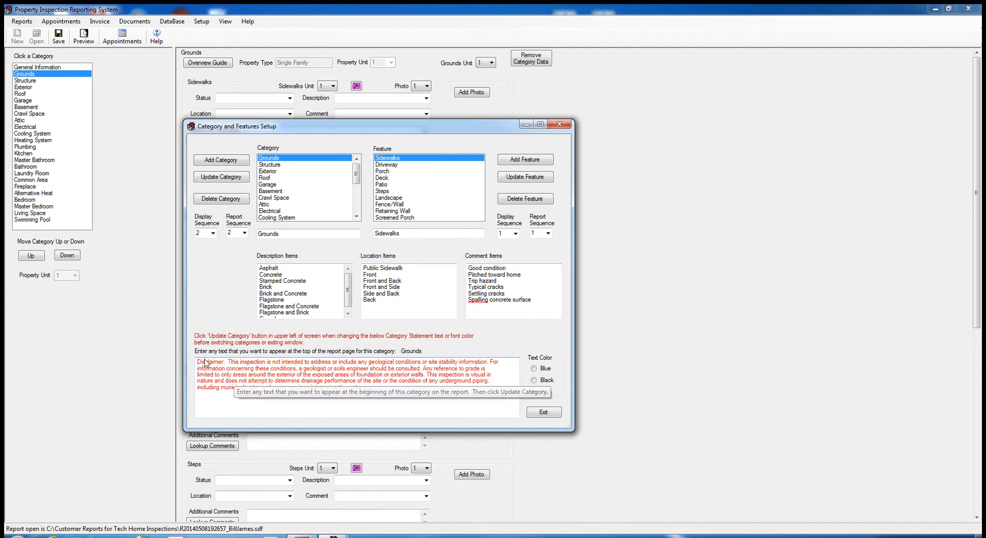
{"action": "left_click", "coordinate": [269, 165]}
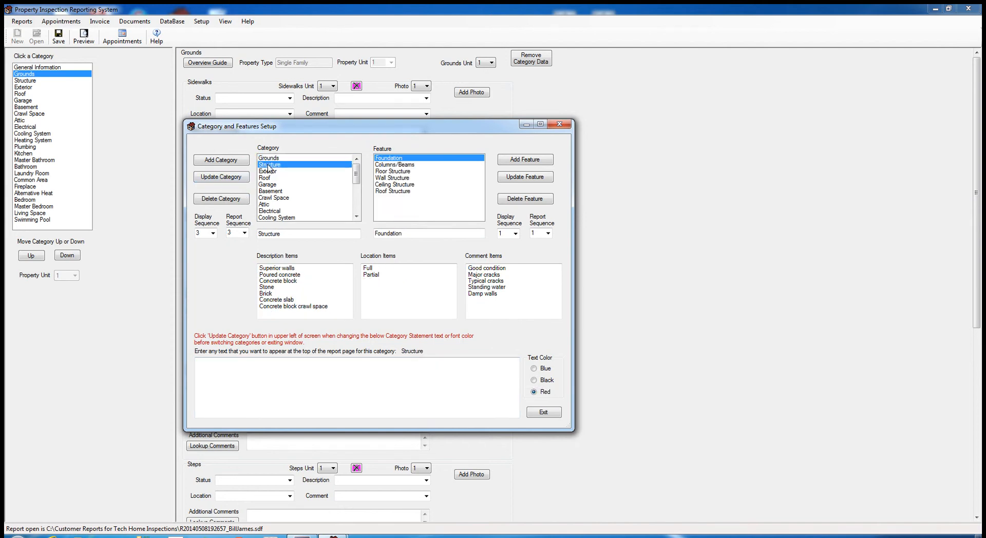
{"action": "left_click", "coordinate": [269, 158]}
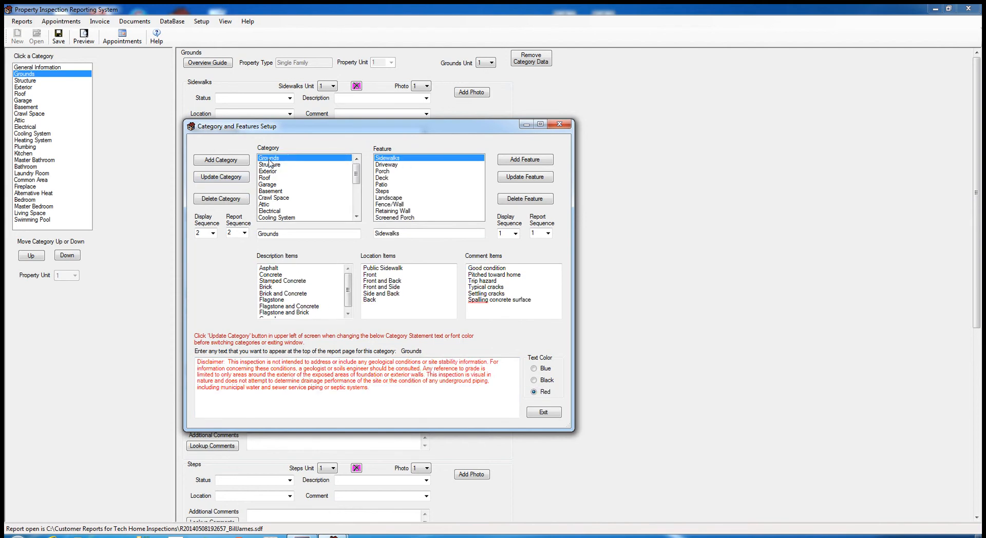
{"action": "left_click", "coordinate": [544, 413]}
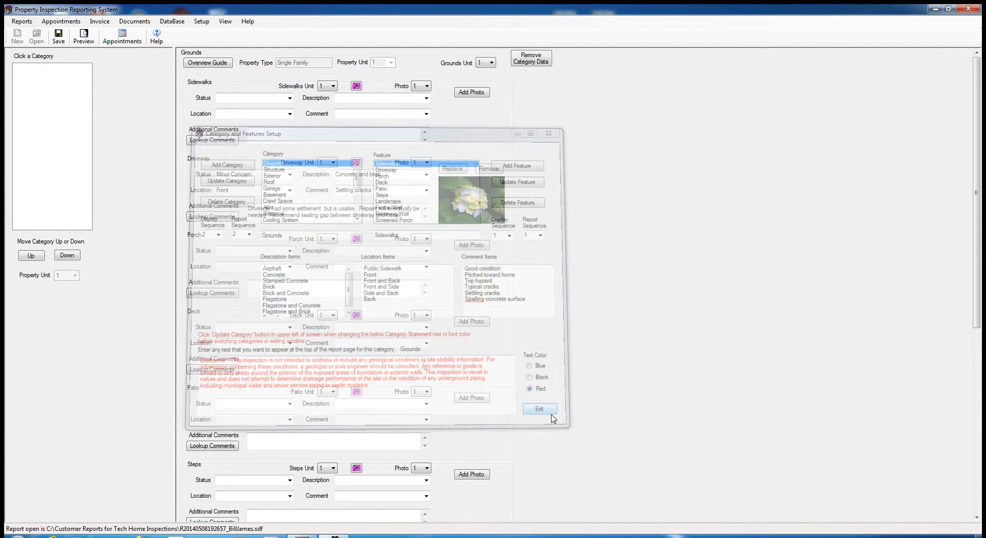
Preview the report again through page 4 to check the restored Grounds disclaimer, and close the preview
{"action": "left_click", "coordinate": [83, 37]}
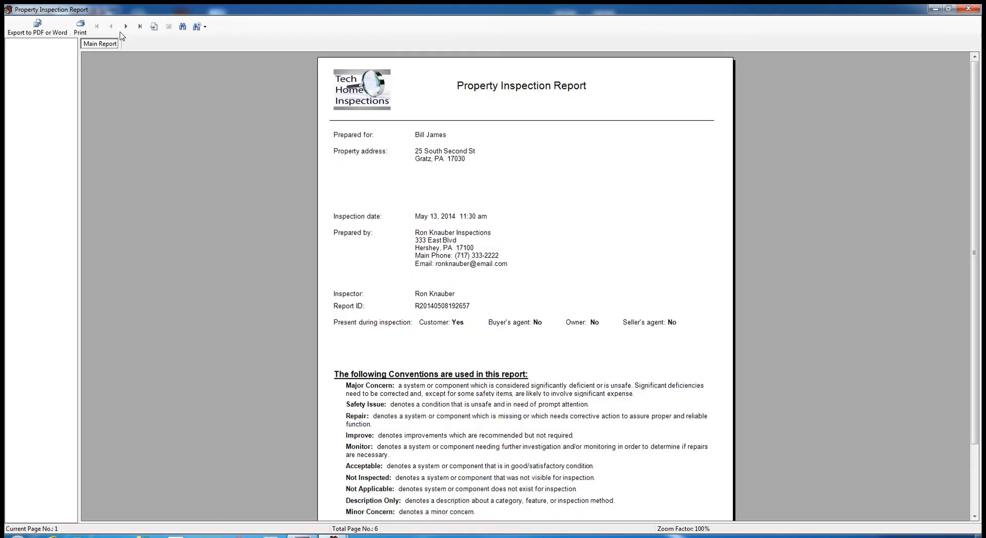
{"action": "left_click", "coordinate": [126, 29]}
{"action": "left_click", "coordinate": [125, 29]}
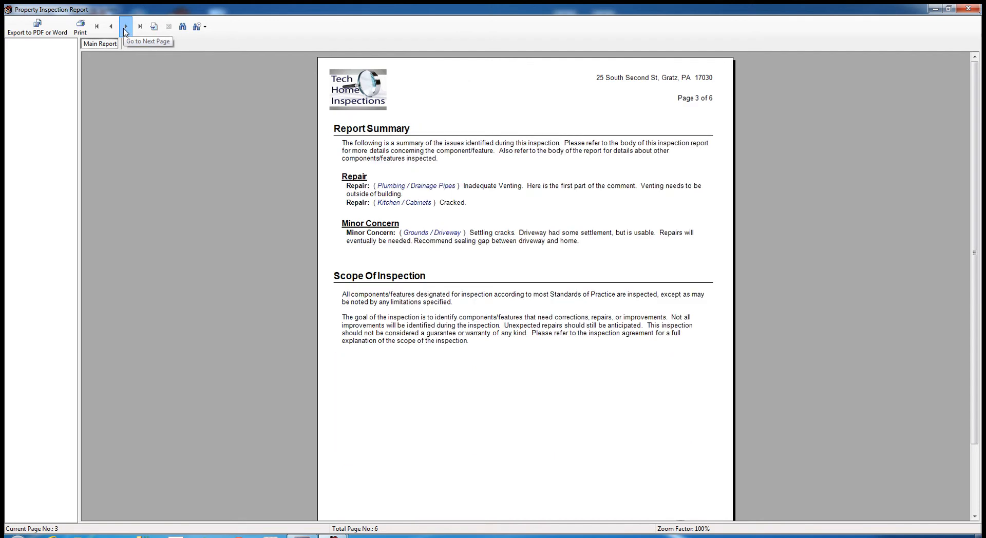
{"action": "left_click", "coordinate": [125, 28]}
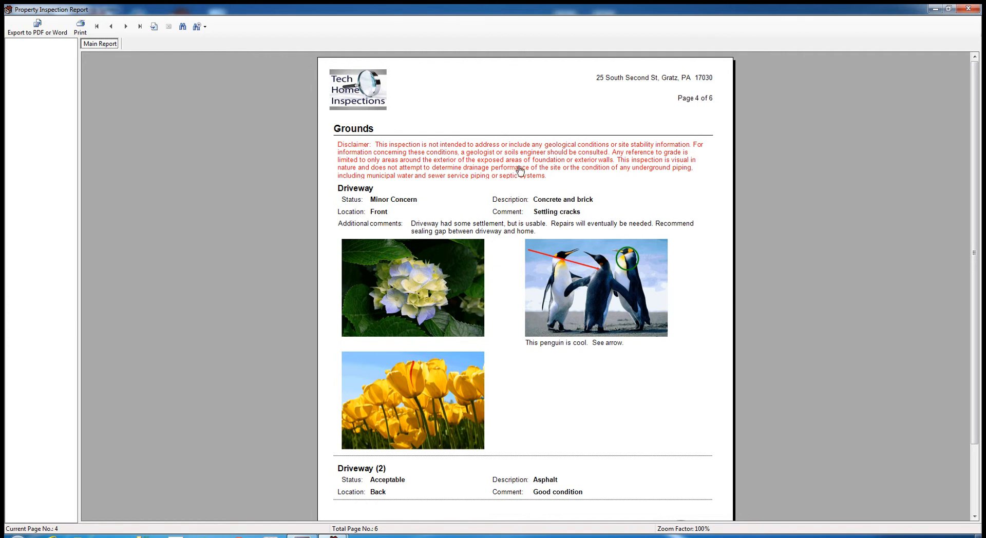
{"action": "left_click", "coordinate": [968, 8]}
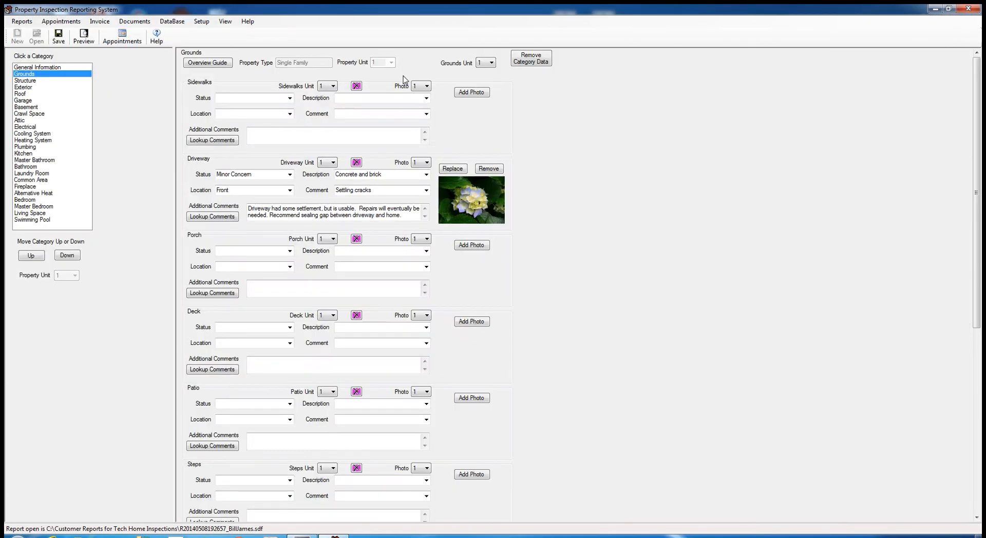
Set the Grounds category statement's text color to Blue in the category and feature setup, update the category and close the setup
{"action": "left_click", "coordinate": [201, 21]}
{"action": "left_click", "coordinate": [216, 64]}
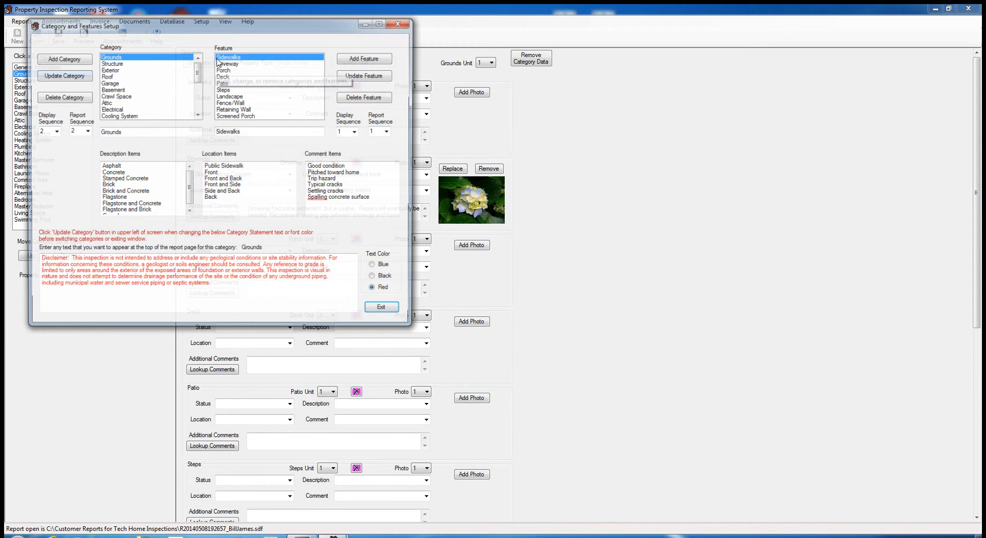
{"action": "left_click", "coordinate": [375, 266]}
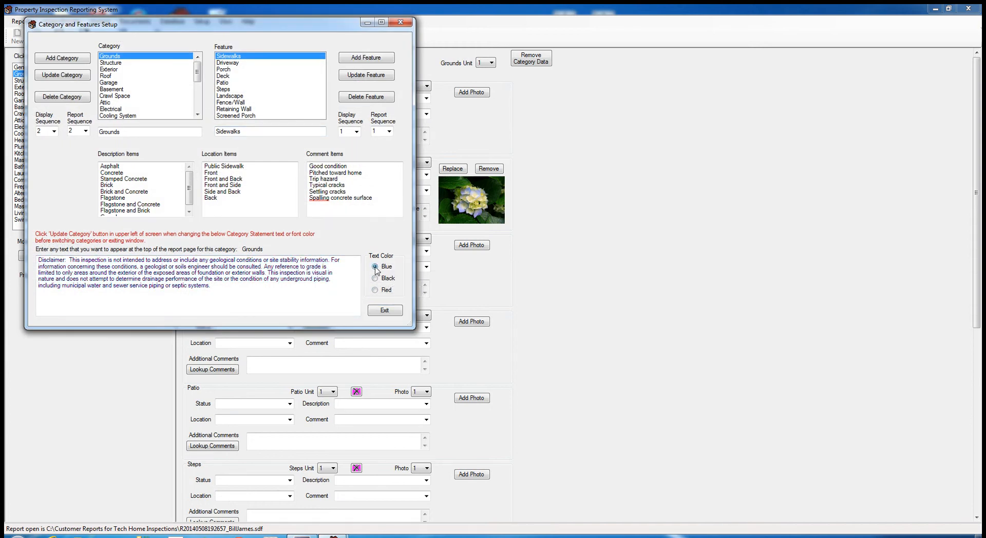
{"action": "left_click", "coordinate": [77, 77]}
{"action": "left_click", "coordinate": [385, 311]}
Preview the report through page 4 to check the Grounds disclaimer's text color, and close the preview
{"action": "left_click", "coordinate": [84, 37]}
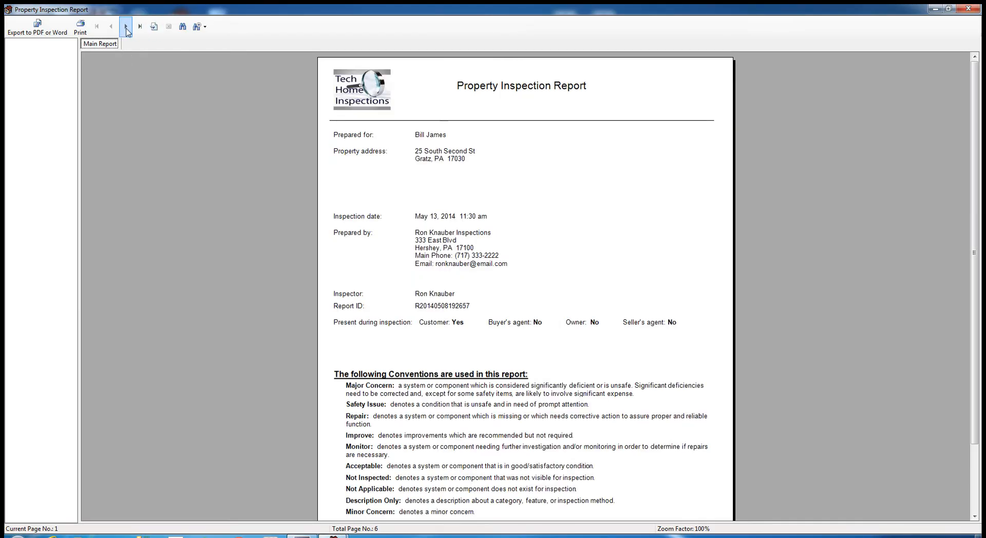
{"action": "left_click", "coordinate": [126, 27]}
{"action": "left_click", "coordinate": [126, 26]}
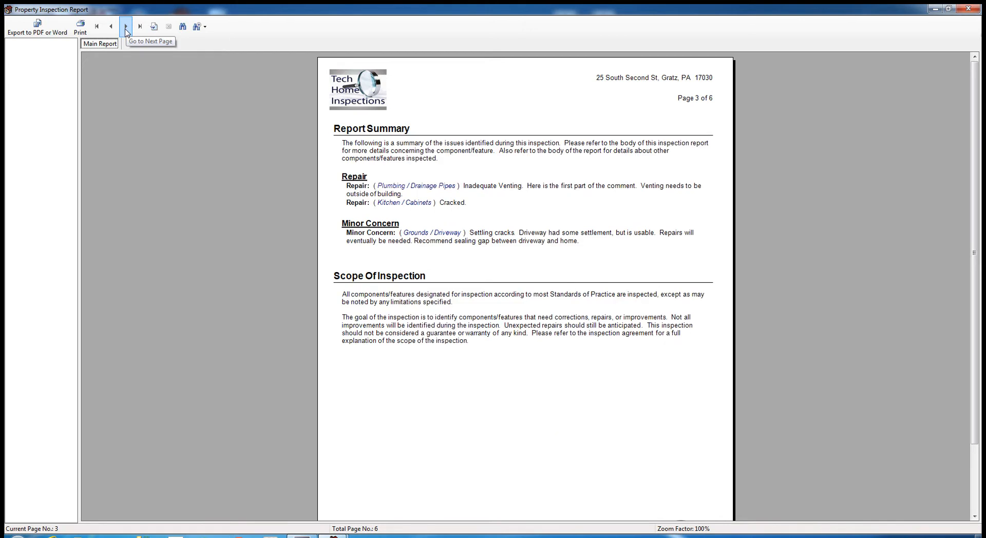
{"action": "left_click", "coordinate": [126, 27]}
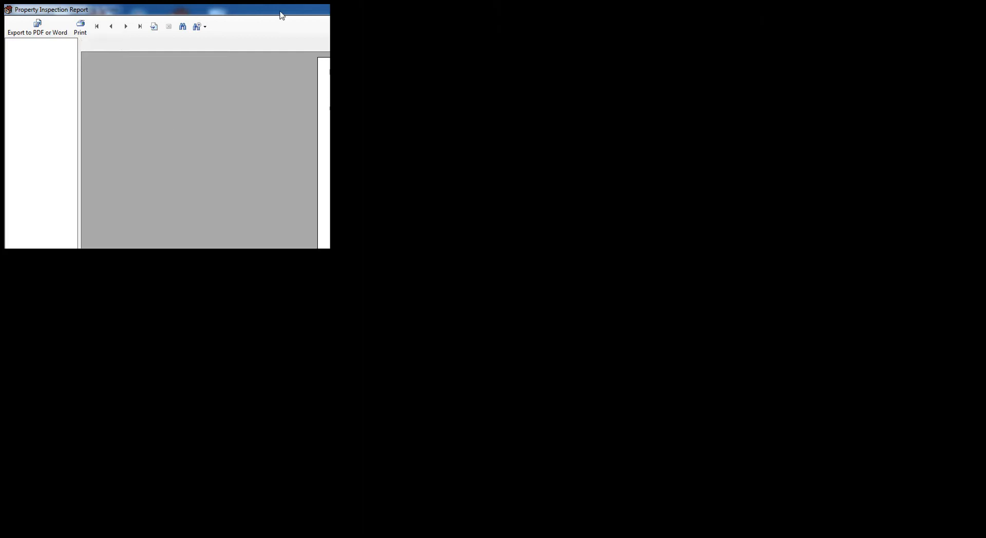
{"action": "left_click", "coordinate": [321, 9]}
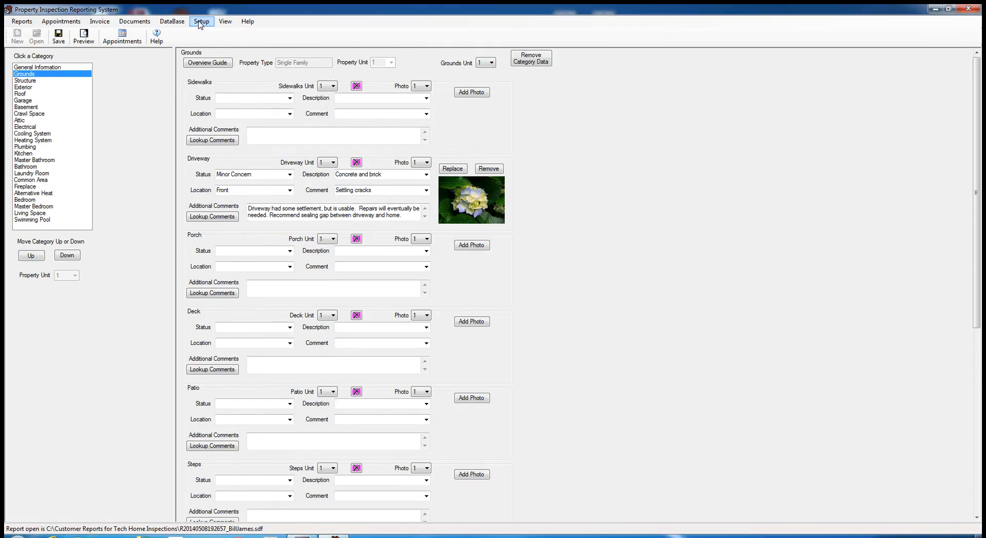
Open the category and feature setup and delete the Master Bedroom category together with all its features
{"action": "left_click", "coordinate": [200, 24]}
{"action": "left_click", "coordinate": [213, 57]}
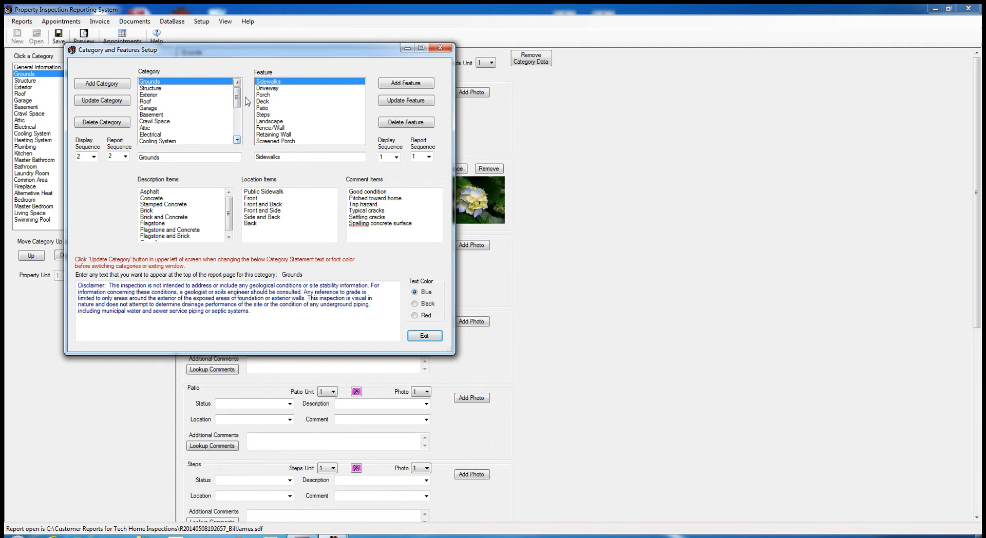
{"action": "left_click_drag", "start_coordinate": [238, 109], "coordinate": [232, 90]}
{"action": "left_click_drag", "start_coordinate": [161, 159], "coordinate": [139, 161]}
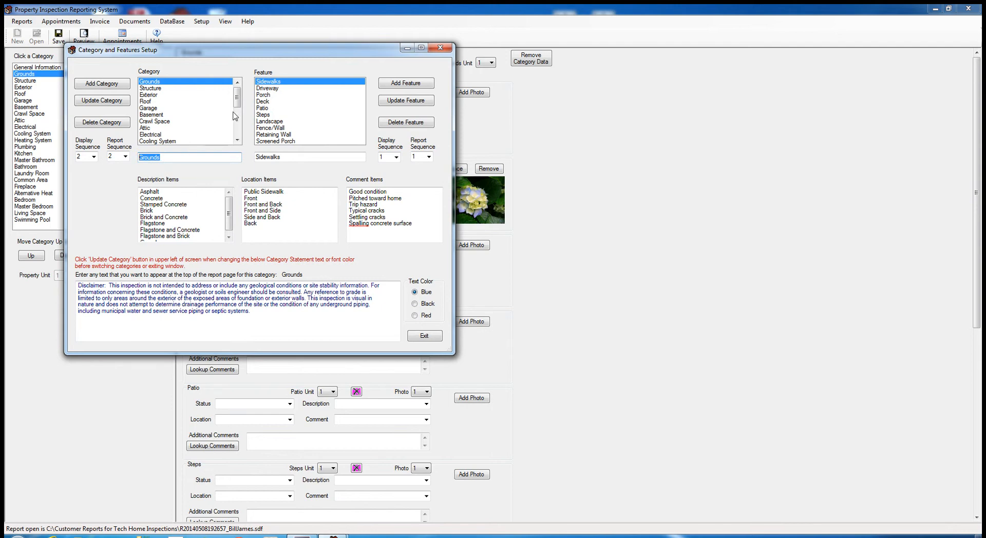
{"action": "scroll", "coordinate": [239, 117], "scroll_direction": "down", "scroll_amount": 3}
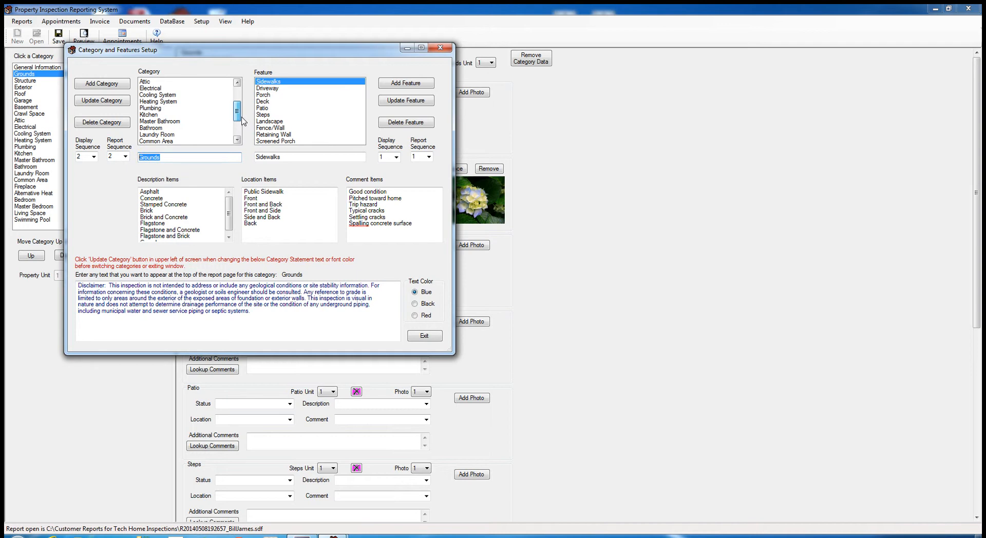
{"action": "scroll", "coordinate": [240, 126], "scroll_direction": "down", "scroll_amount": 2}
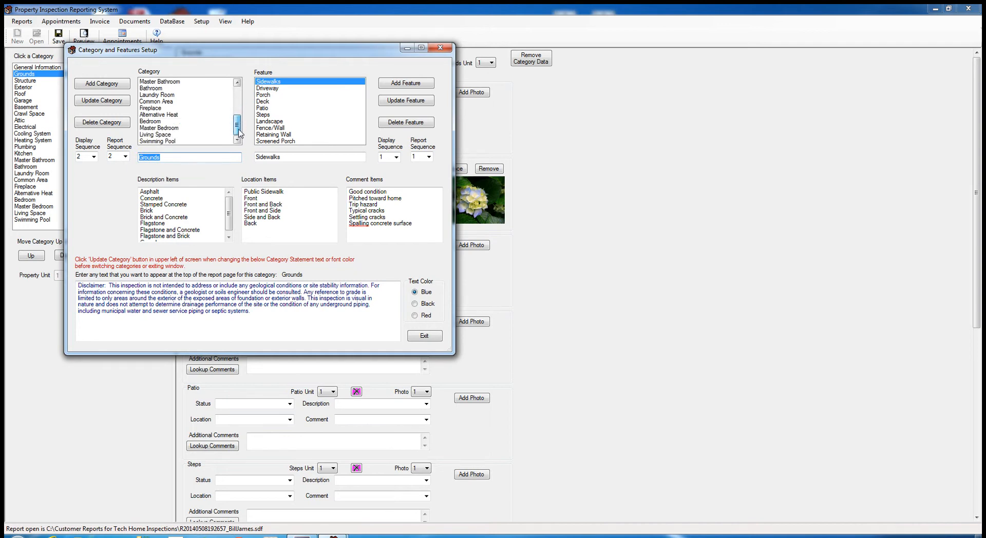
{"action": "left_click", "coordinate": [164, 128]}
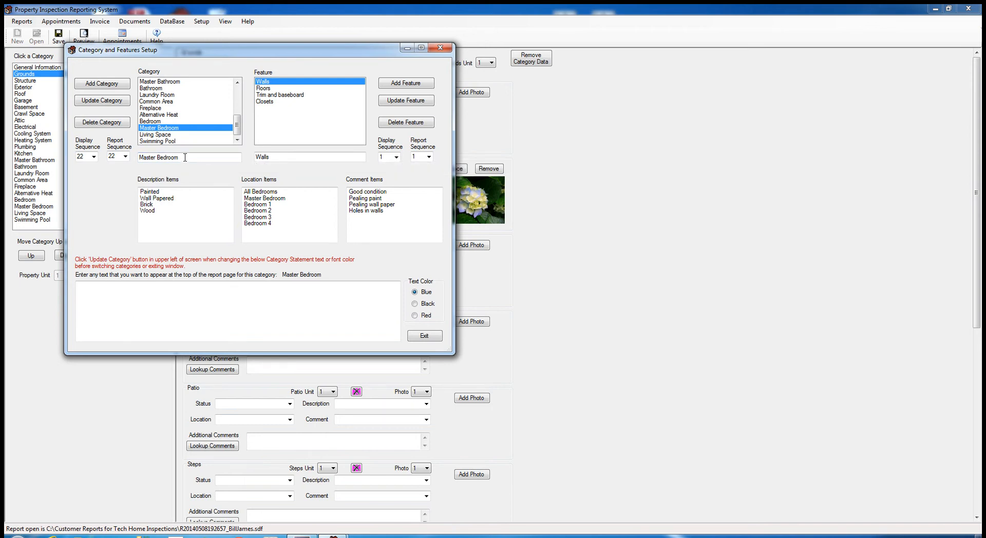
{"action": "mouse_move", "coordinate": [185, 158]}
{"action": "left_mouse_down"}
{"action": "mouse_move", "coordinate": [146, 156]}
{"action": "mouse_move", "coordinate": [167, 156]}
{"action": "left_mouse_up"}
{"action": "left_click", "coordinate": [184, 157]}
{"action": "left_click", "coordinate": [112, 126]}
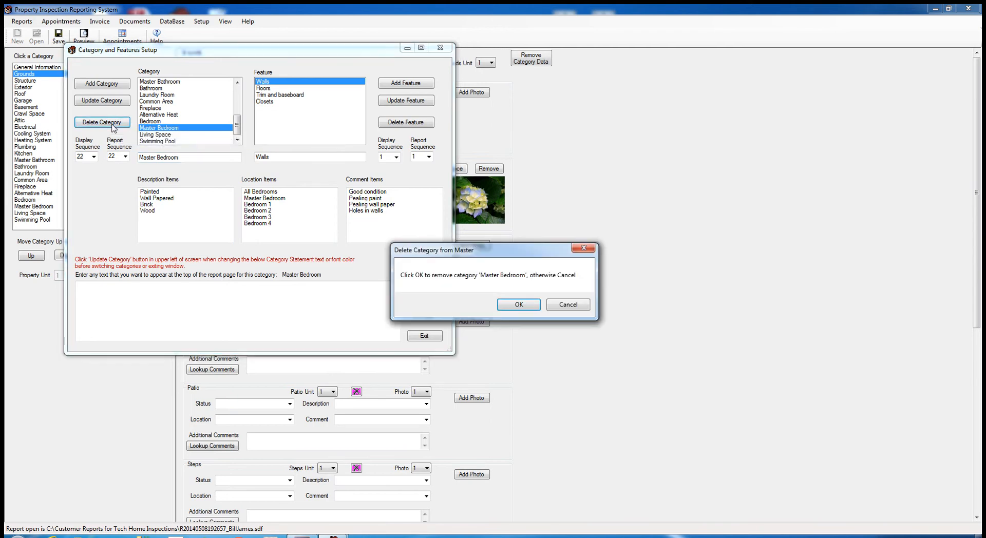
{"action": "left_click", "coordinate": [518, 305]}
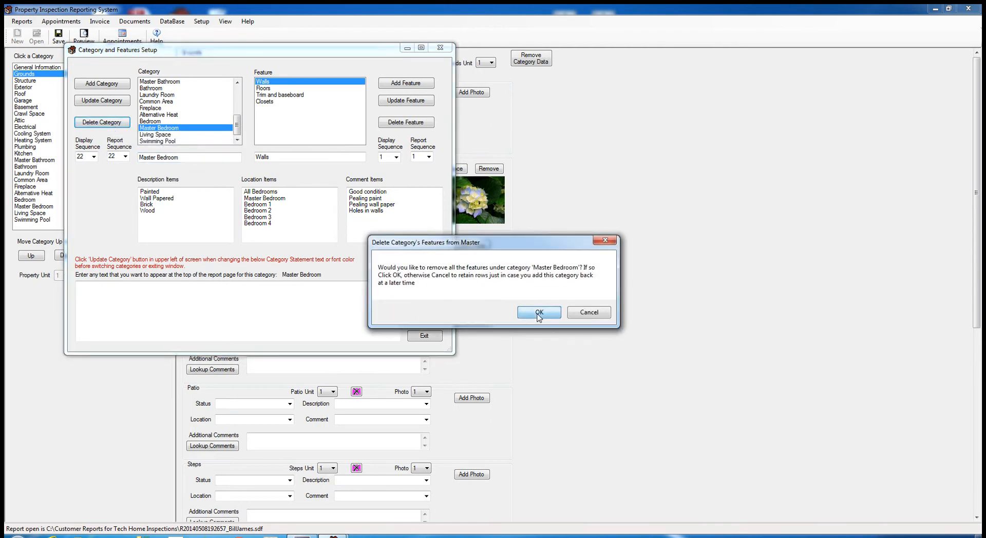
{"action": "left_click", "coordinate": [538, 316]}
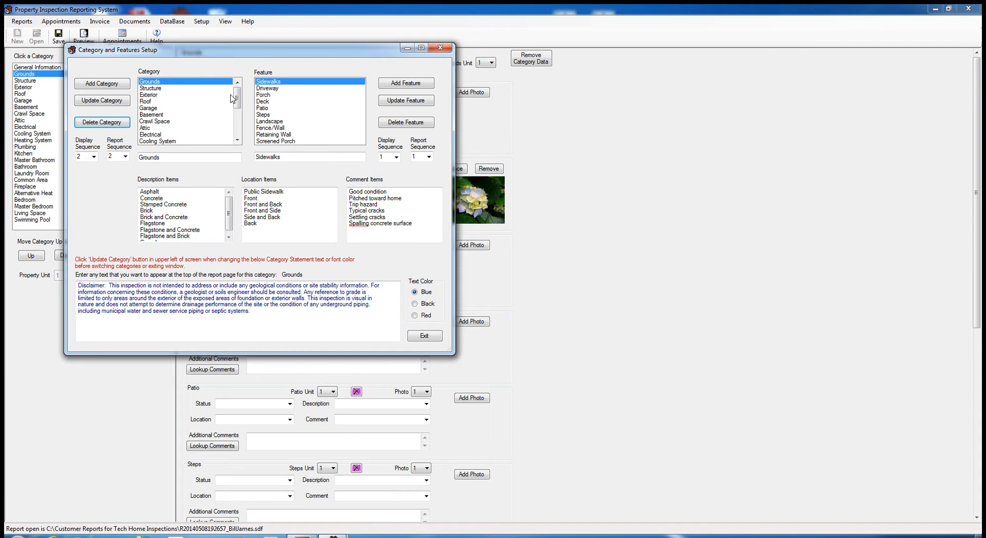
Check the end of the category list, close the setup, and view the report's Living Space and Master Bedroom categories
{"action": "left_click_drag", "start_coordinate": [237, 99], "coordinate": [249, 135]}
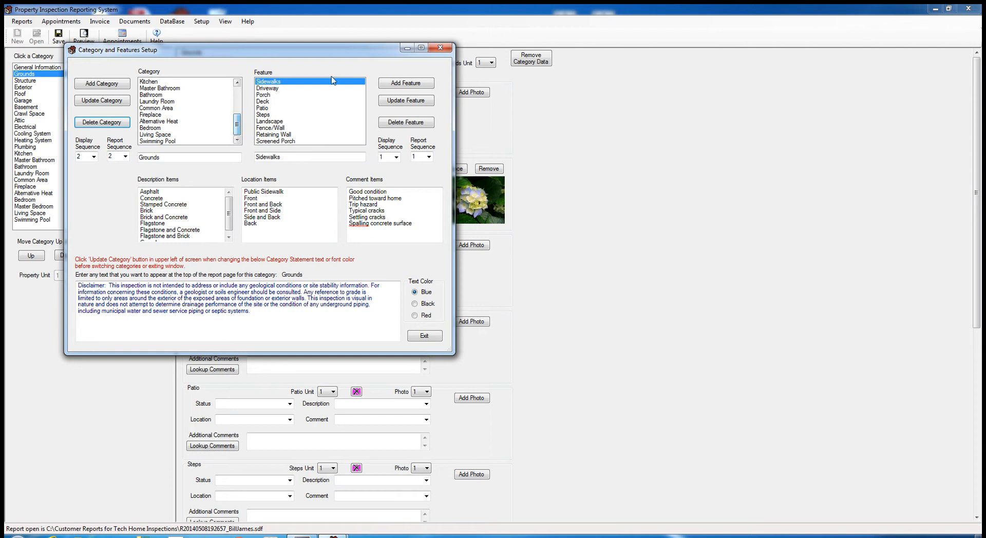
{"action": "left_click", "coordinate": [440, 47]}
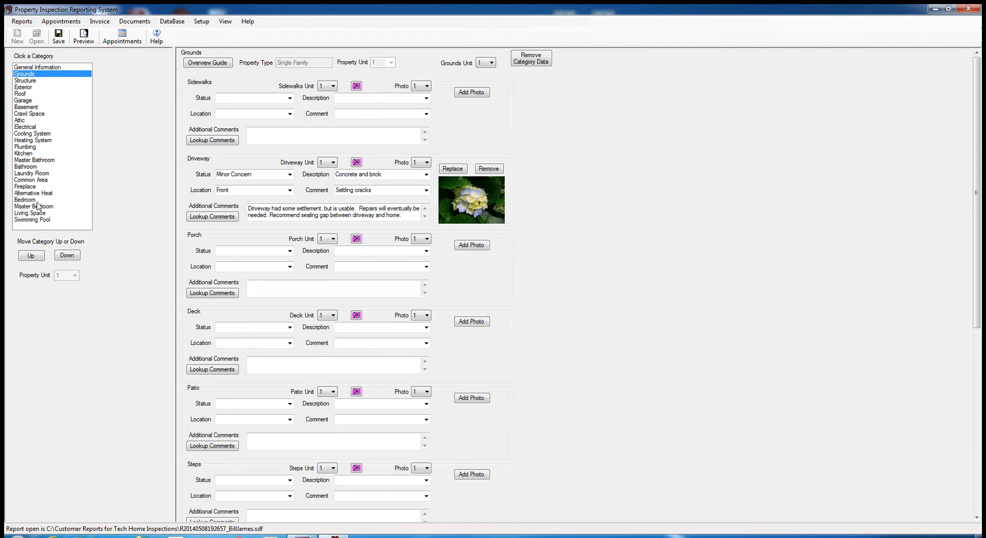
{"action": "left_click", "coordinate": [34, 213]}
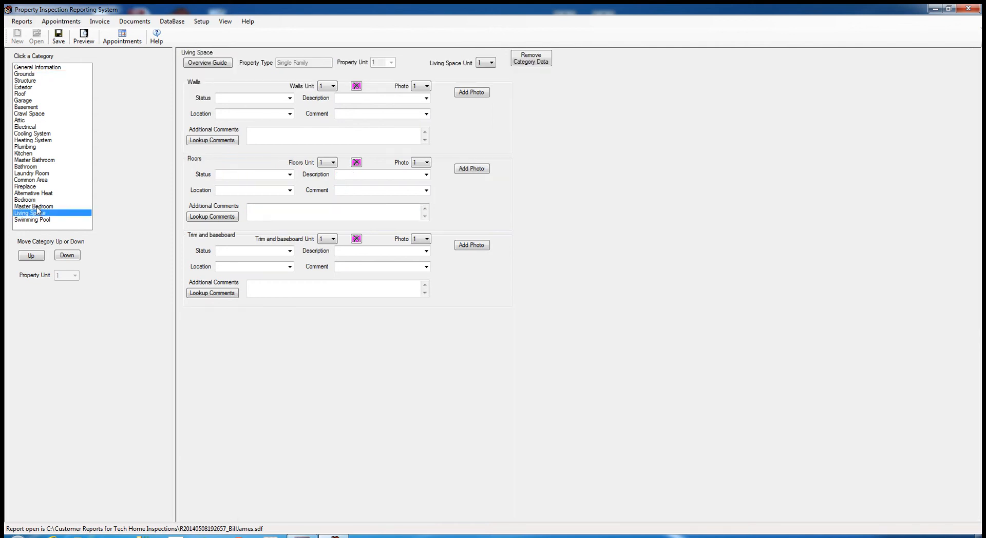
{"action": "left_click", "coordinate": [37, 206]}
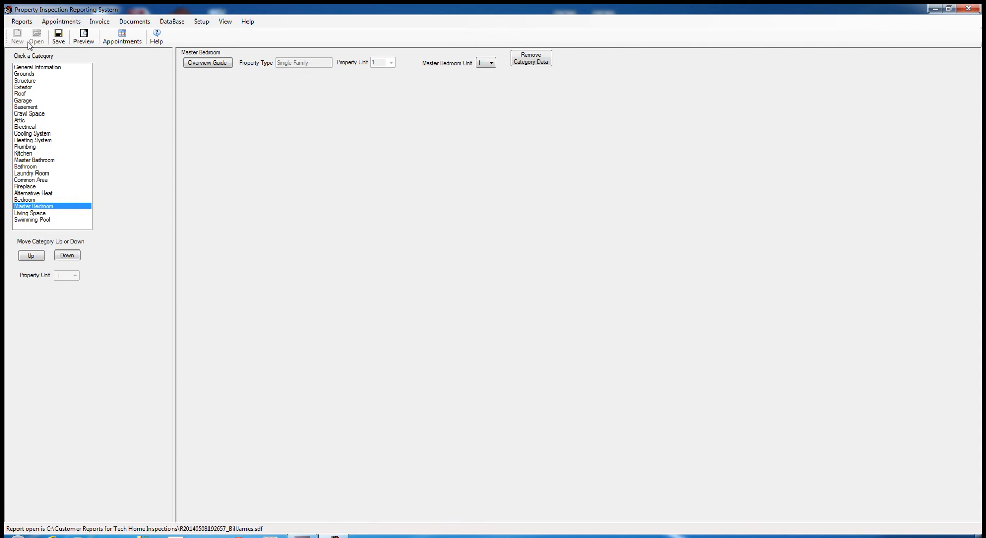
Close the inspection report and reopen it from the recent reports
{"action": "left_click", "coordinate": [22, 21]}
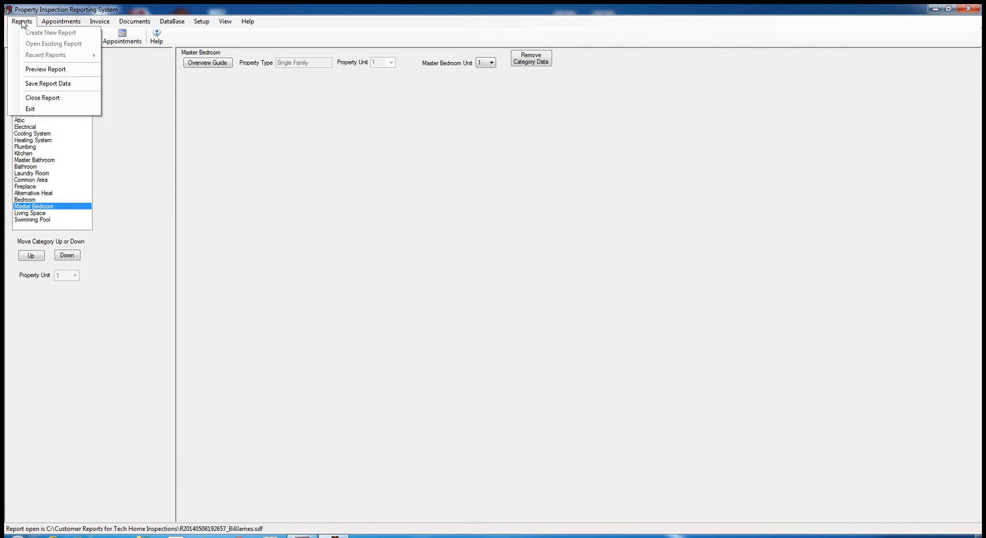
{"action": "left_click", "coordinate": [54, 97]}
{"action": "left_click", "coordinate": [22, 21]}
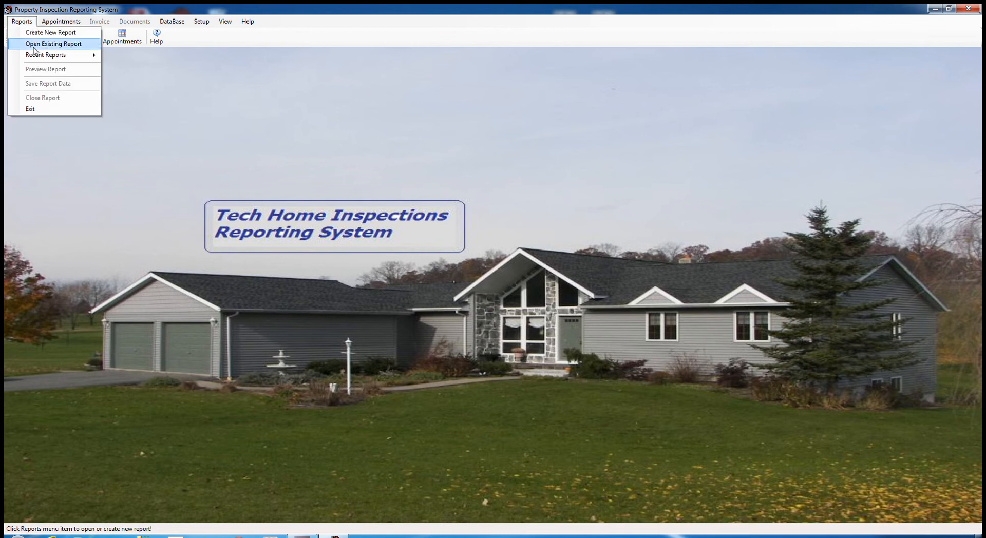
{"action": "mouse_move", "coordinate": [42, 57]}
{"action": "left_click", "coordinate": [174, 59]}
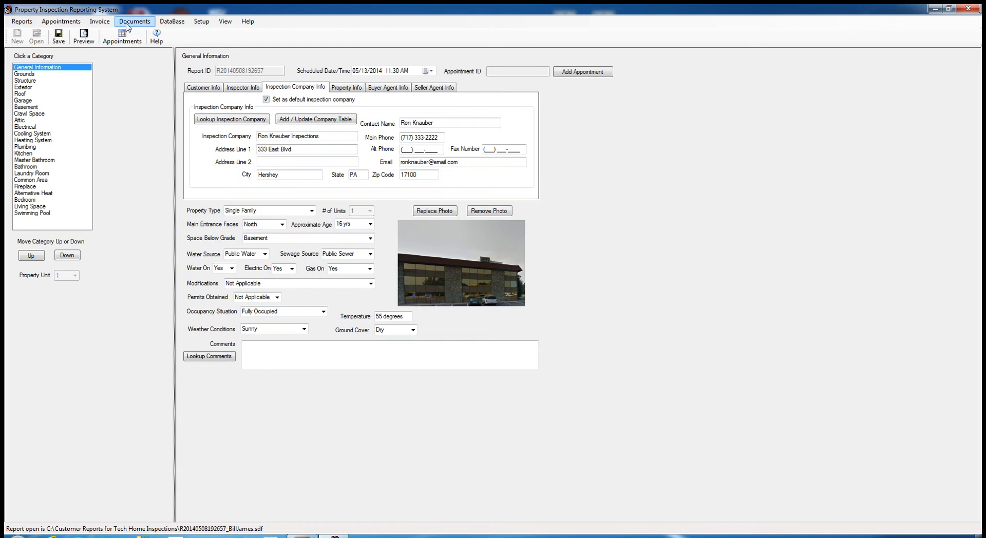
Reopen the category and feature setup and add a Master Bedroom category based on Bedroom, copying Bedroom's features
{"action": "left_click", "coordinate": [197, 23]}
{"action": "left_click", "coordinate": [231, 55]}
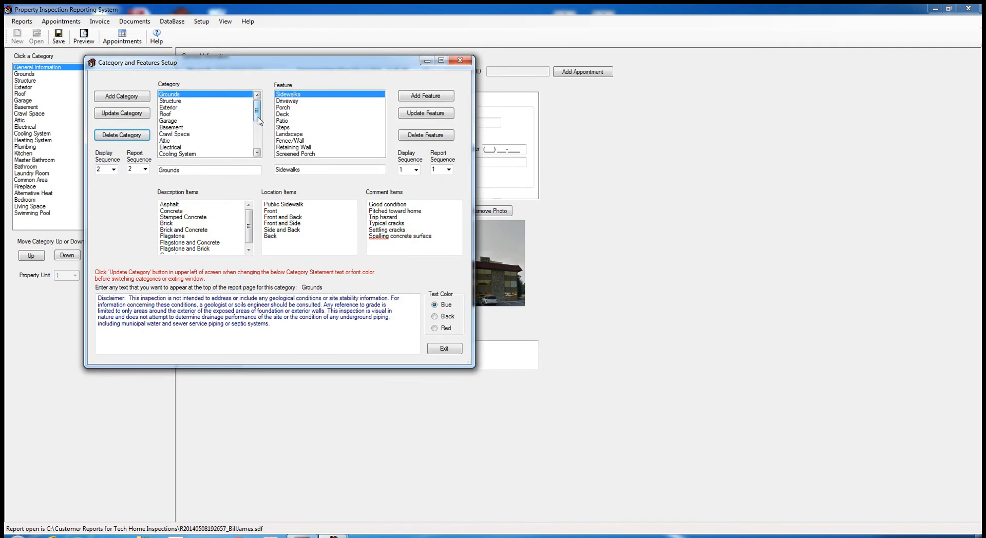
{"action": "left_click_drag", "start_coordinate": [259, 121], "coordinate": [258, 148]}
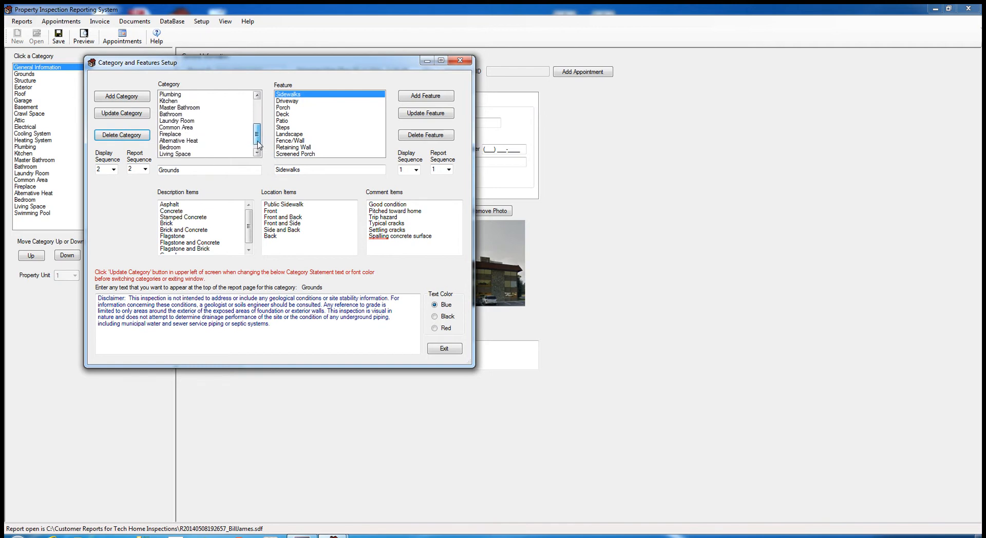
{"action": "left_click", "coordinate": [173, 148]}
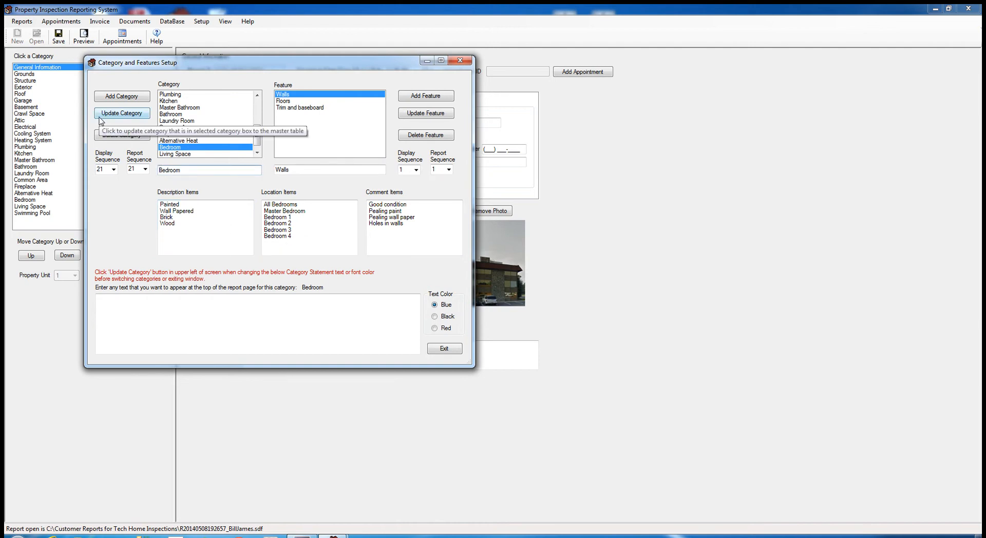
{"action": "type", "text": "Master"}
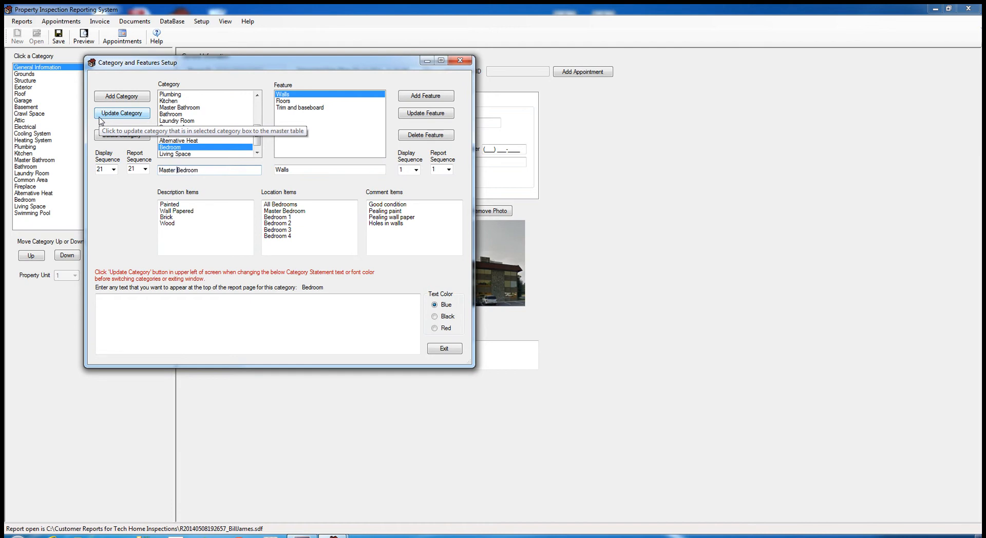
{"action": "left_click", "coordinate": [124, 98]}
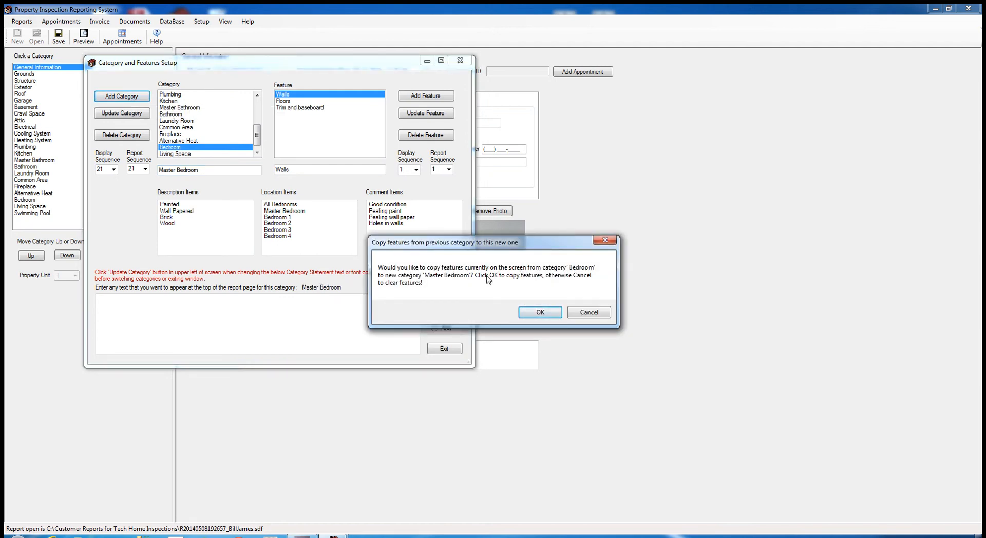
{"action": "left_click", "coordinate": [541, 312]}
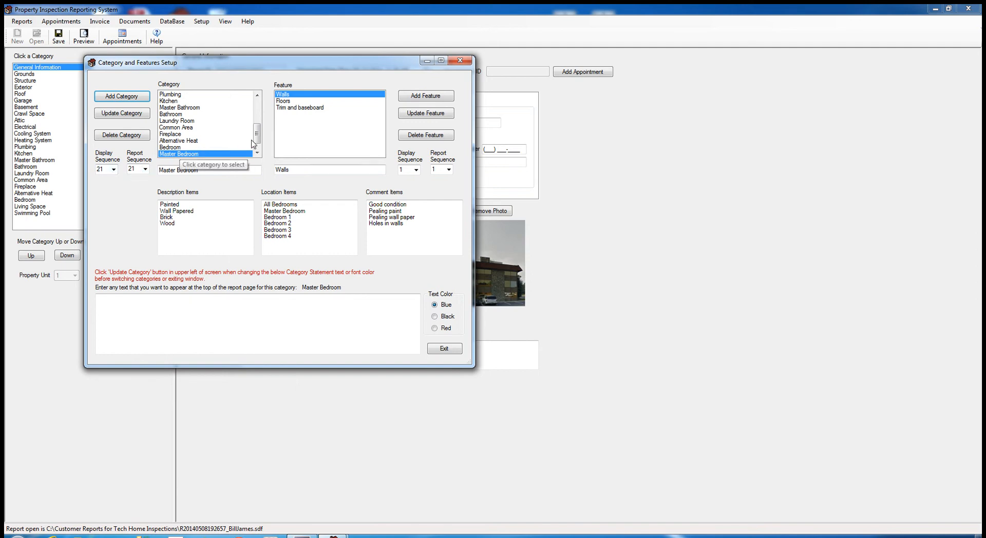
Compare the display and report sequences of the Bedroom, Master Bedroom and Living Space categories
{"action": "left_click", "coordinate": [115, 170]}
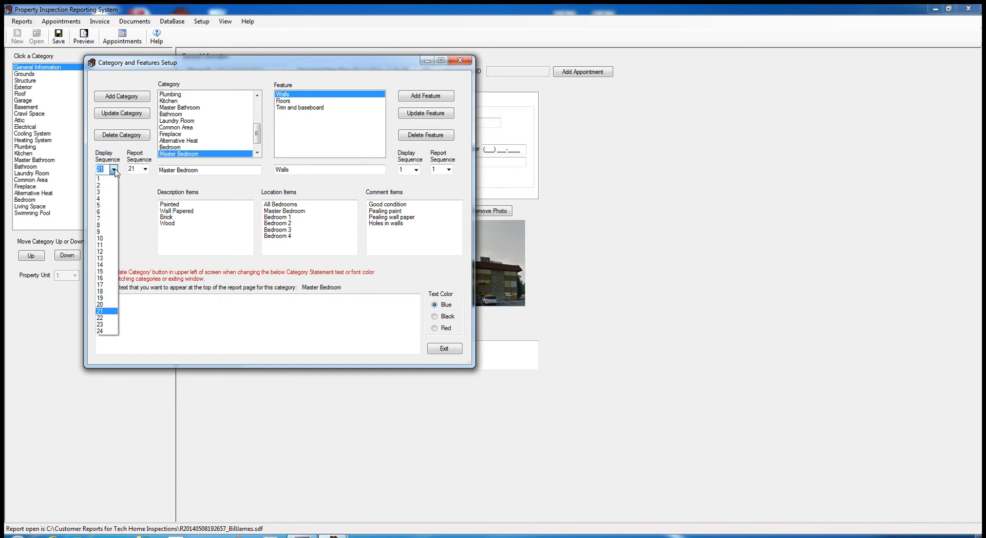
{"action": "left_click", "coordinate": [114, 170]}
{"action": "left_click", "coordinate": [256, 153]}
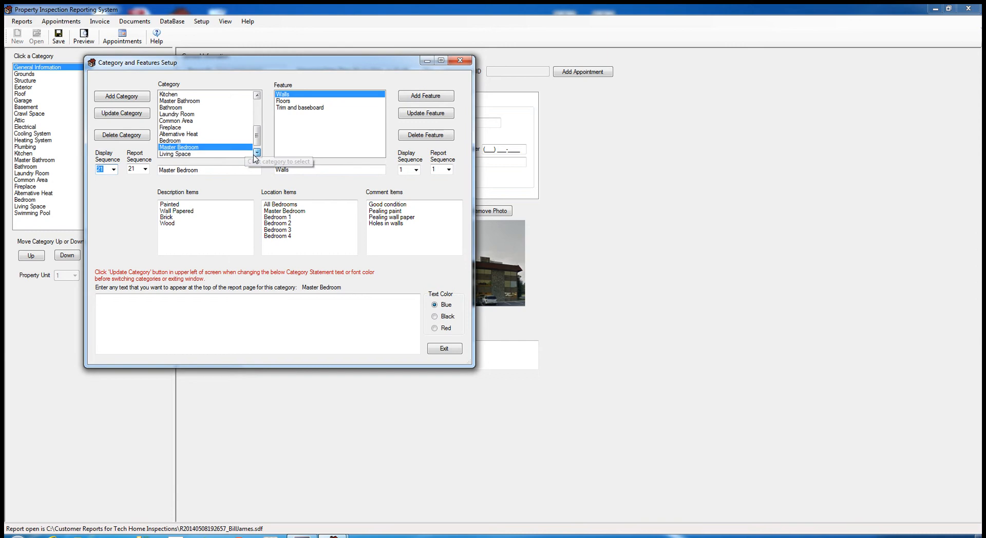
{"action": "left_click", "coordinate": [256, 153]}
{"action": "left_click", "coordinate": [174, 134]}
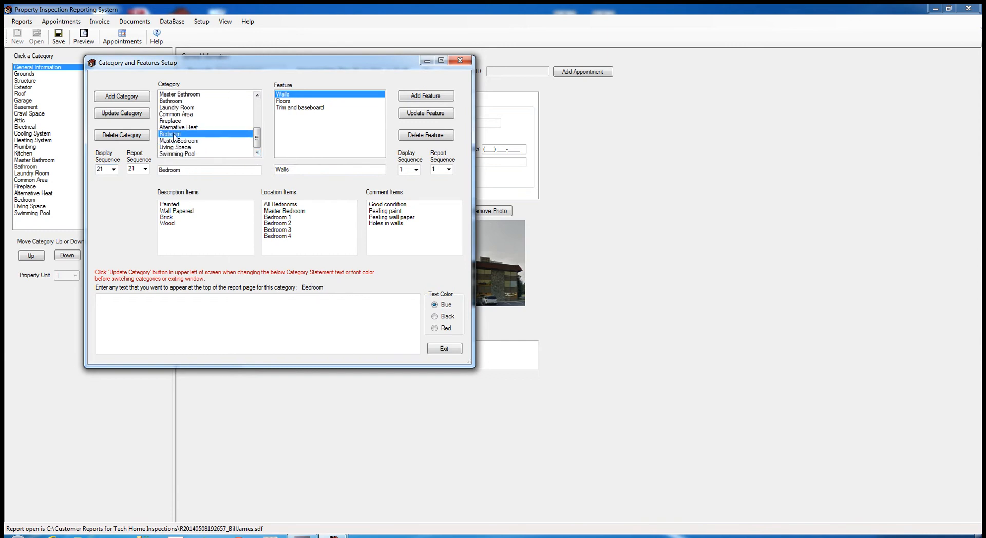
{"action": "left_click", "coordinate": [174, 142]}
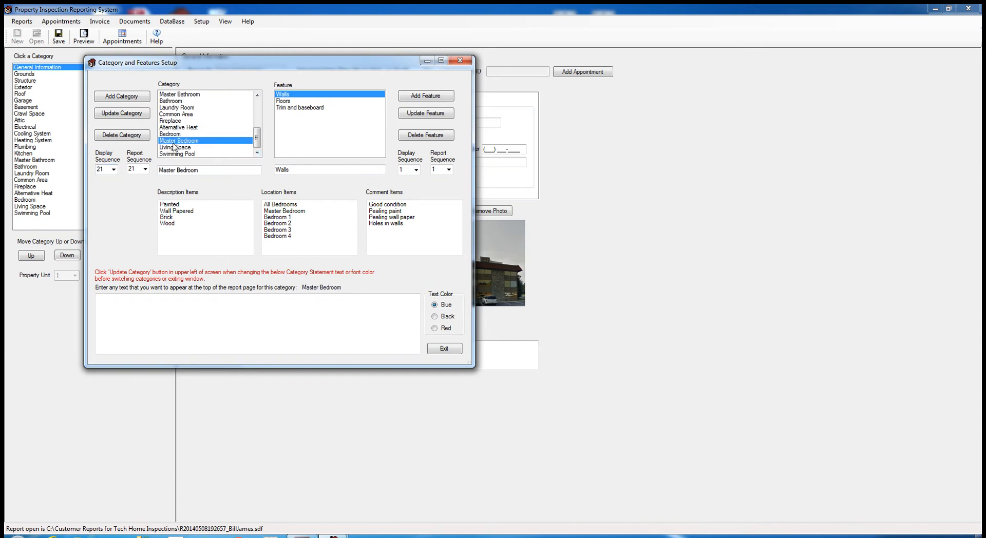
{"action": "left_click", "coordinate": [172, 148]}
Set the Master Bedroom category's display sequence and report sequence to 22 and update the category
{"action": "left_click", "coordinate": [173, 141]}
{"action": "left_click", "coordinate": [108, 172]}
{"action": "type", "text": "22"}
{"action": "left_click", "coordinate": [138, 168]}
{"action": "type", "text": "2"}
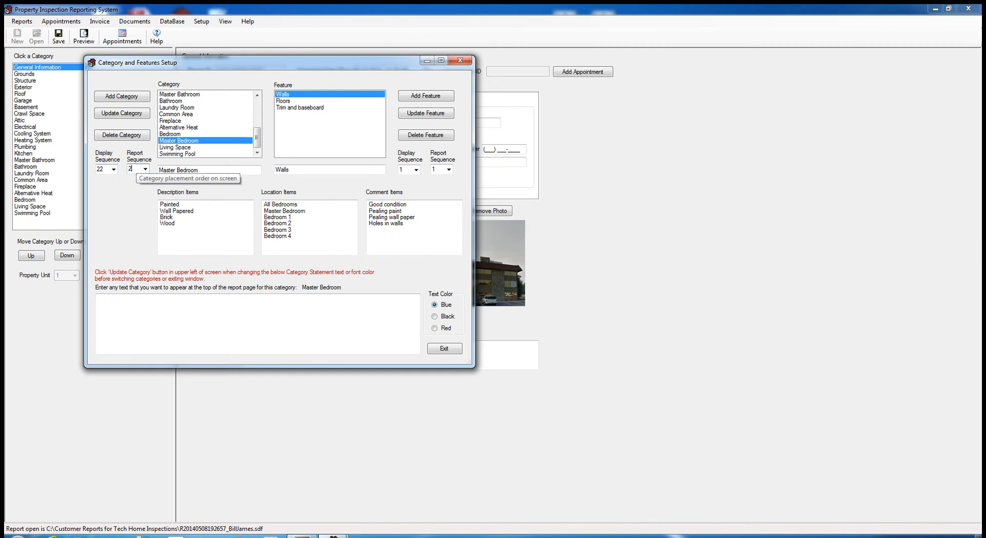
{"action": "type", "text": "2"}
{"action": "left_click", "coordinate": [125, 113]}
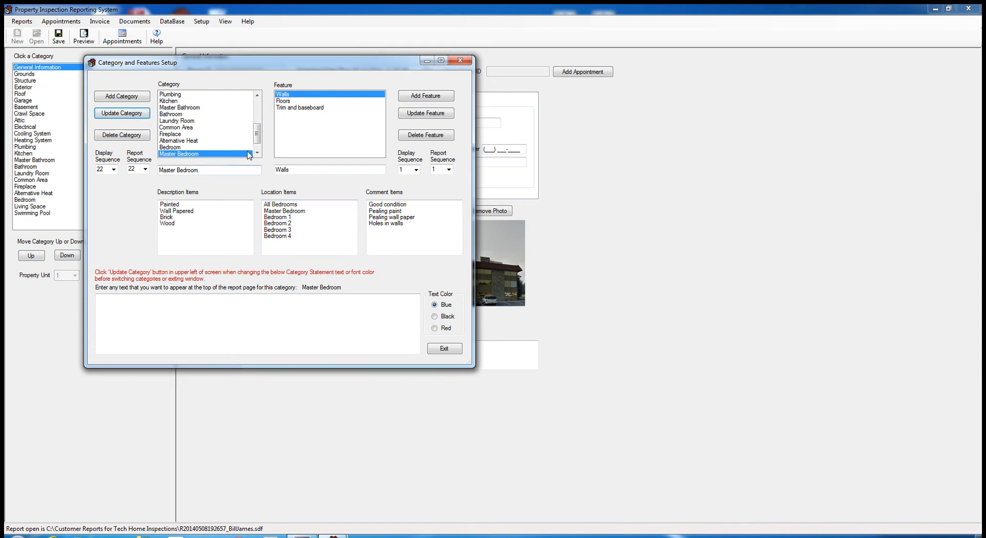
Check the Living Space category's sequence numbers and close the category and feature setup
{"action": "scroll", "coordinate": [248, 155], "scroll_direction": "down", "scroll_amount": 1}
{"action": "left_click", "coordinate": [173, 147]}
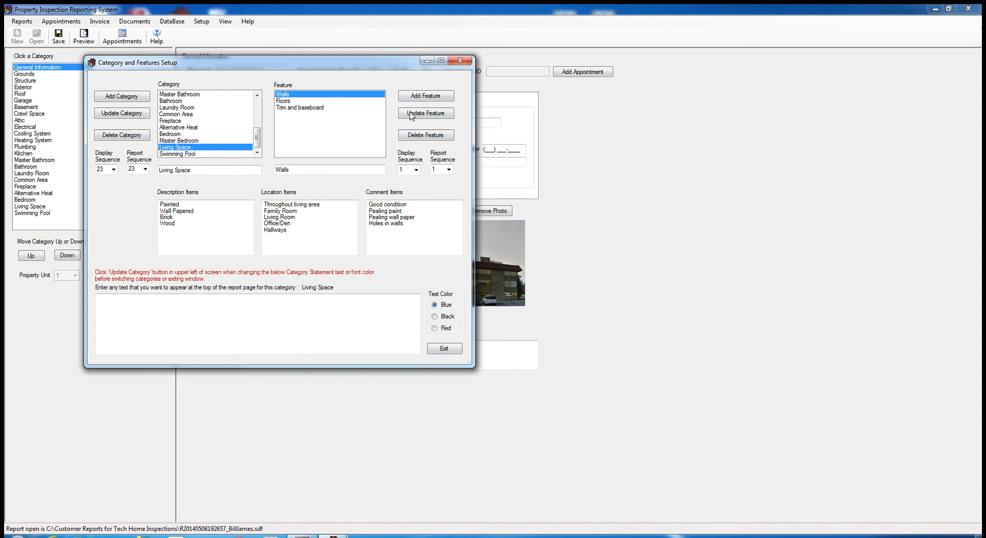
{"action": "left_click", "coordinate": [460, 62]}
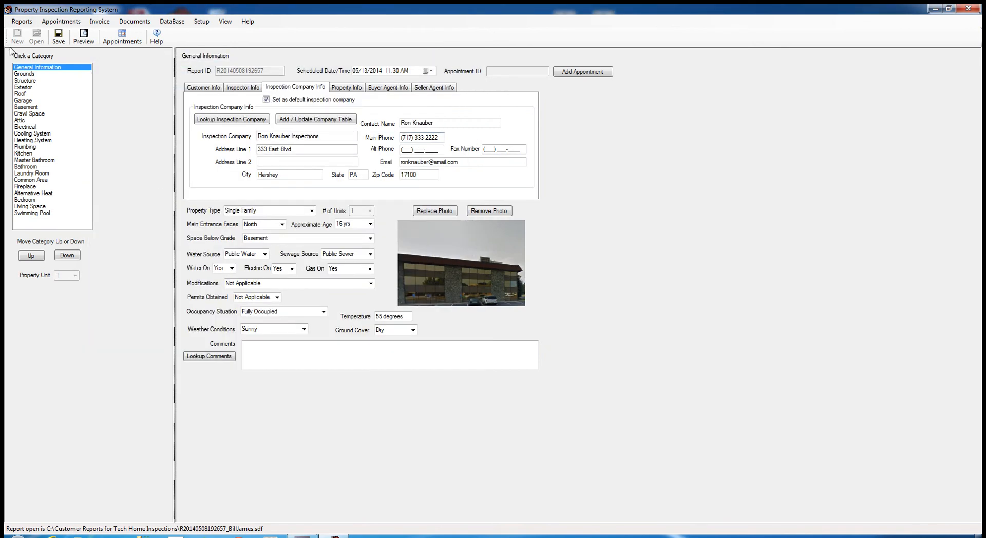
Close the open inspection report and reopen the same recent report to load the changed category setup
{"action": "left_click", "coordinate": [20, 21]}
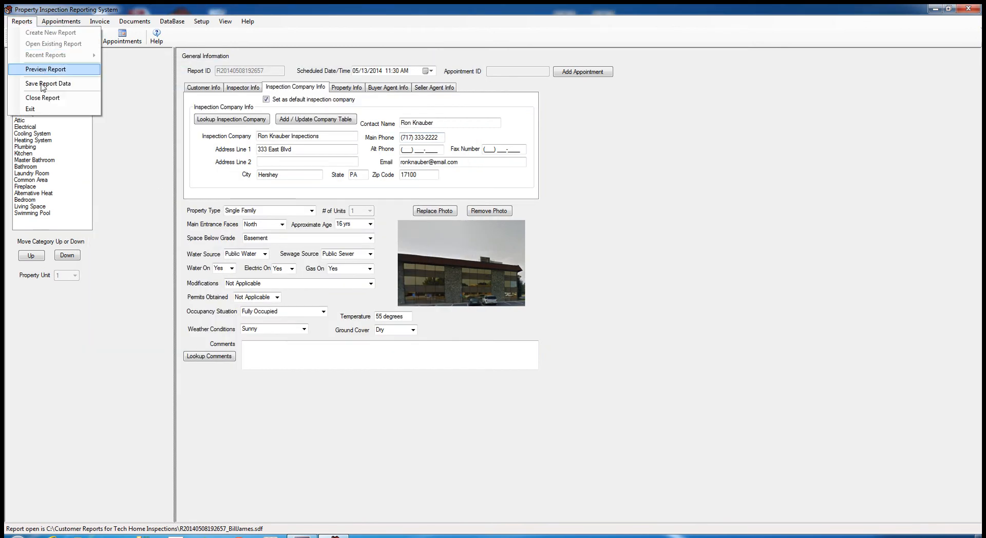
{"action": "left_click", "coordinate": [41, 98]}
{"action": "left_click", "coordinate": [28, 23]}
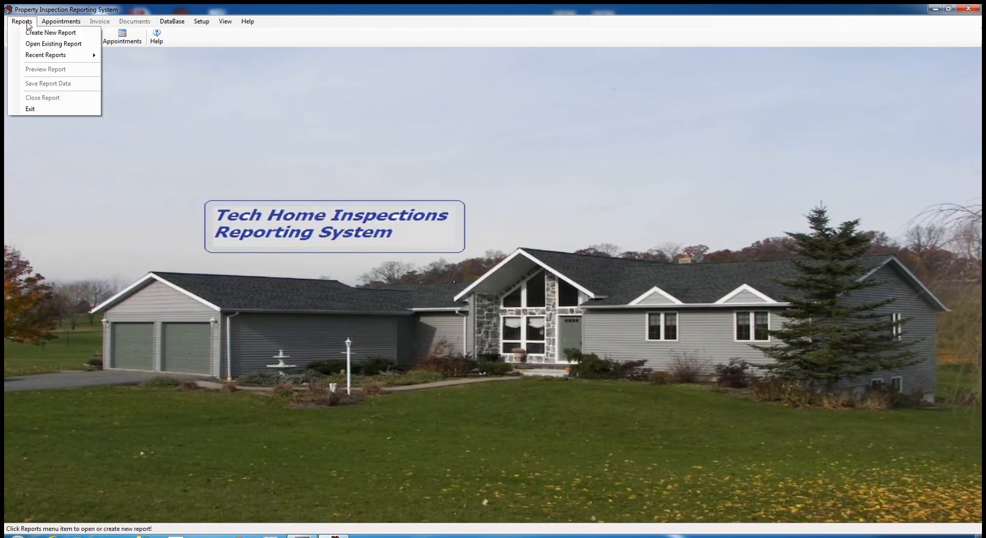
{"action": "mouse_move", "coordinate": [41, 57]}
{"action": "left_click", "coordinate": [205, 55]}
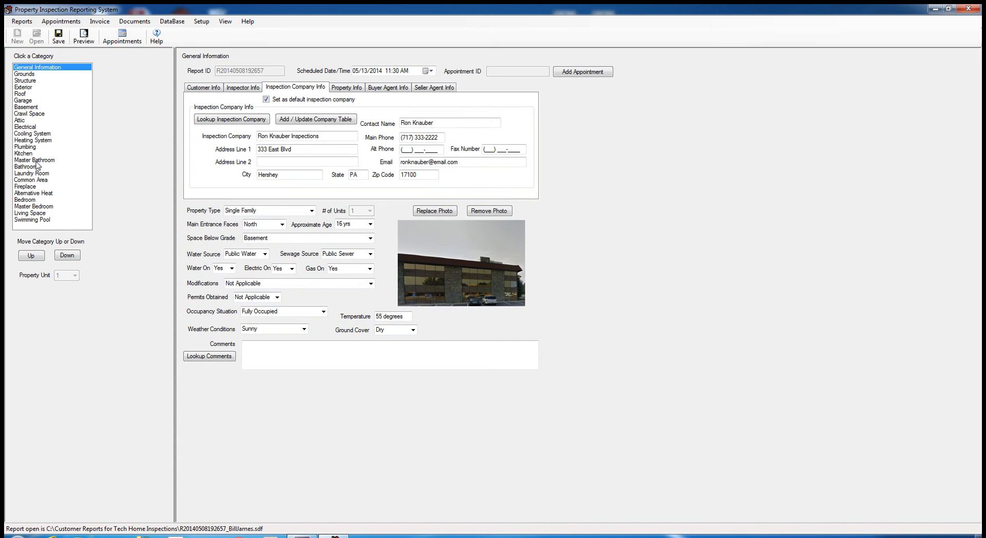
Compare the features of the Master Bedroom category with those of the Bedroom category in the report
{"action": "left_click", "coordinate": [43, 207]}
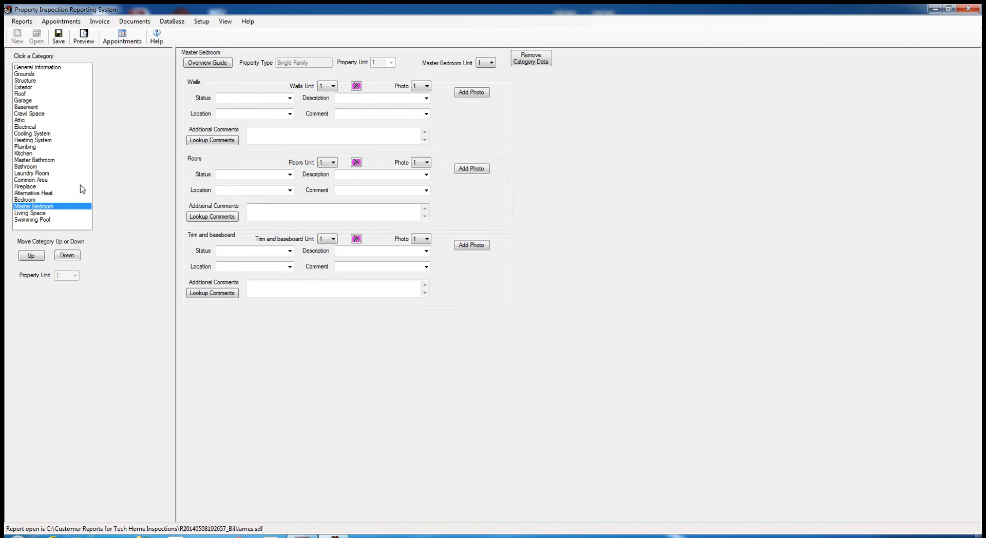
{"action": "left_click", "coordinate": [31, 201]}
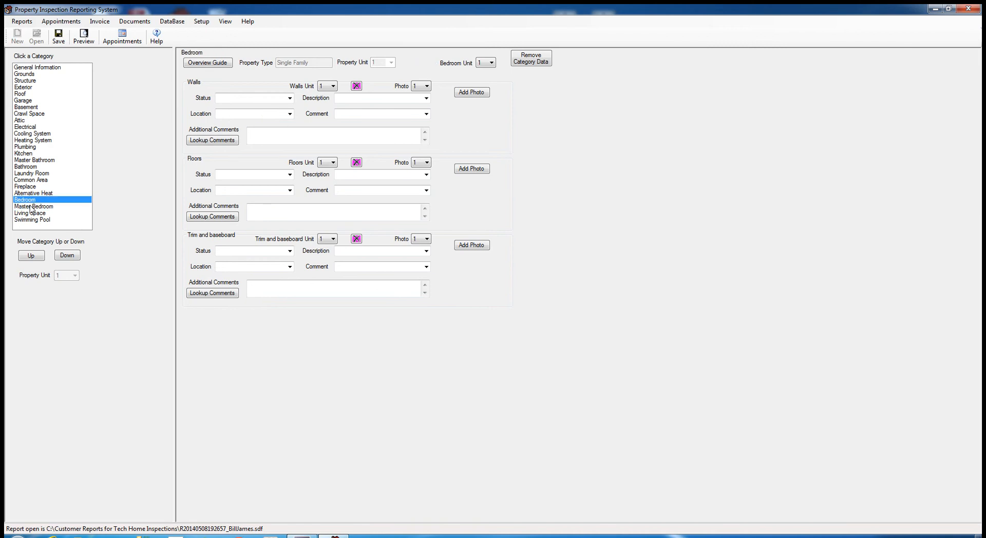
{"action": "left_click", "coordinate": [31, 207]}
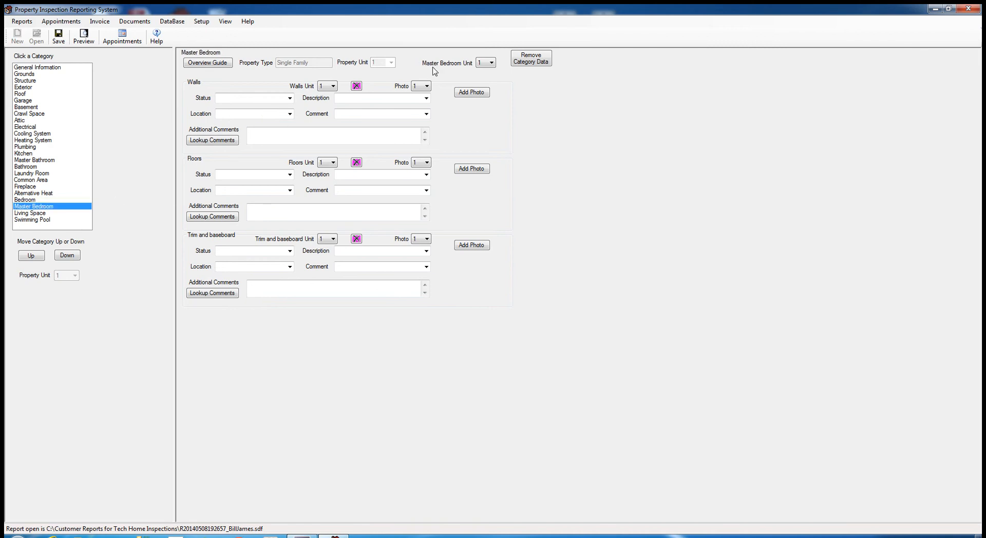
Reopen the category and feature setup and enter a Closets feature for Master Bedroom with display and report sequences of 4
{"action": "left_click", "coordinate": [201, 22]}
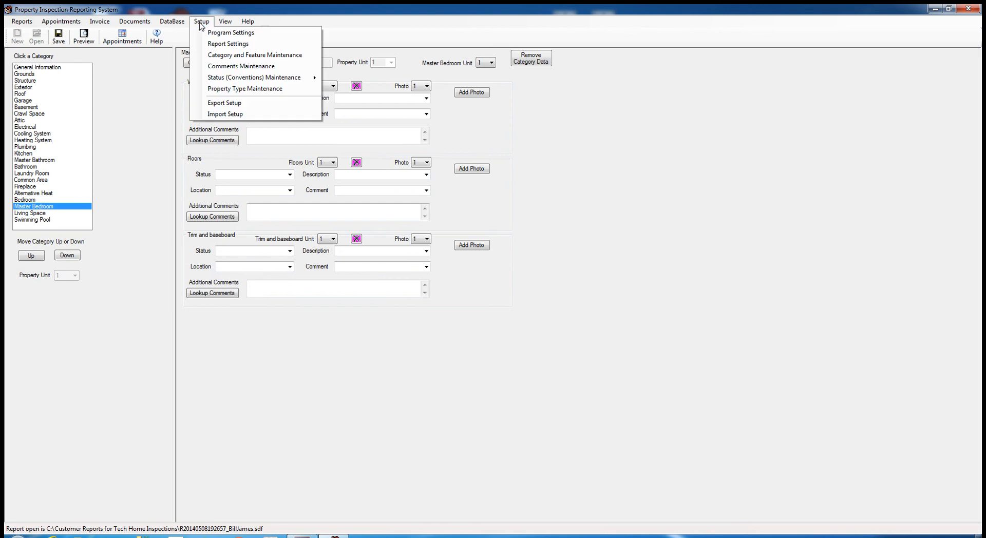
{"action": "left_click", "coordinate": [229, 57]}
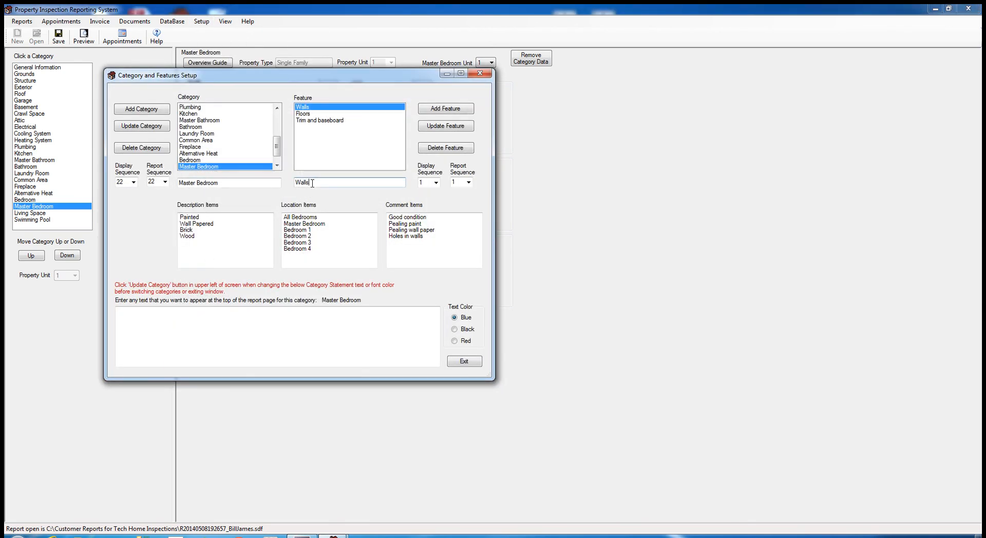
{"action": "left_click_drag", "start_coordinate": [311, 183], "coordinate": [290, 184]}
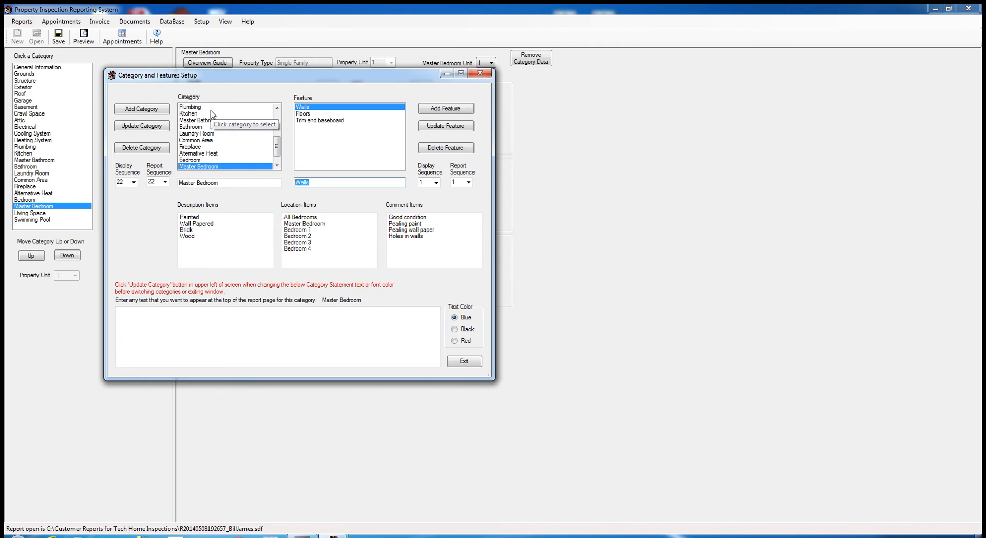
{"action": "type", "text": "Closets"}
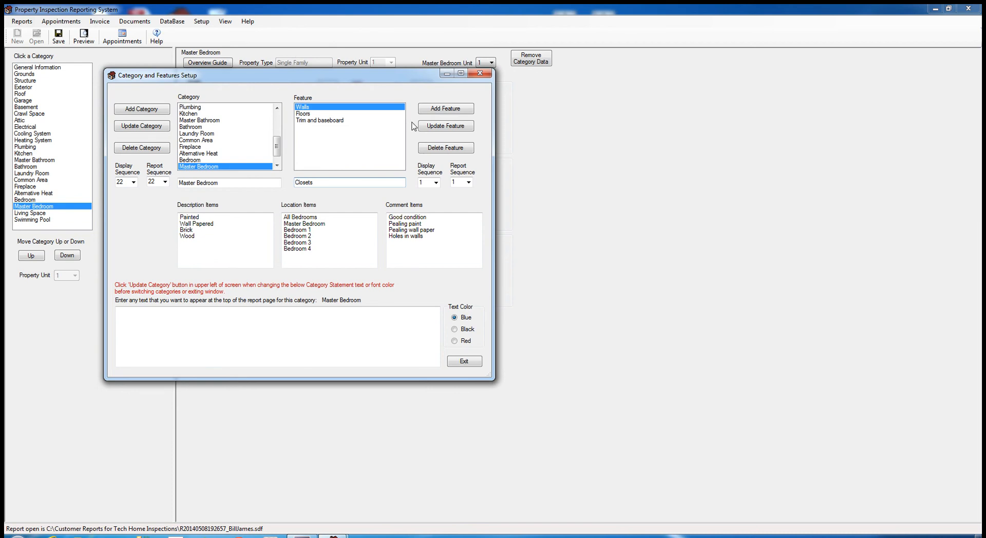
{"action": "left_click", "coordinate": [423, 182]}
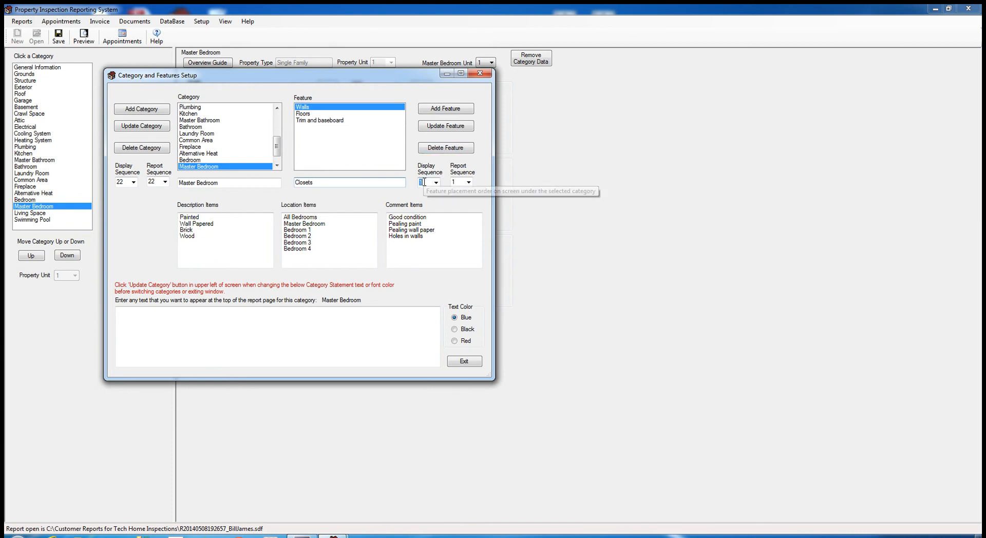
{"action": "type", "text": "4"}
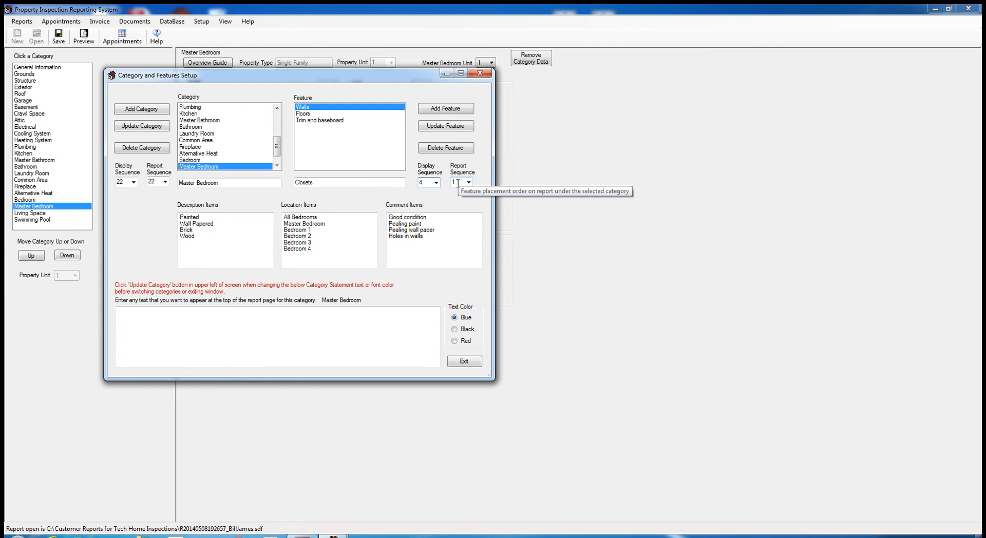
{"action": "type", "text": "4"}
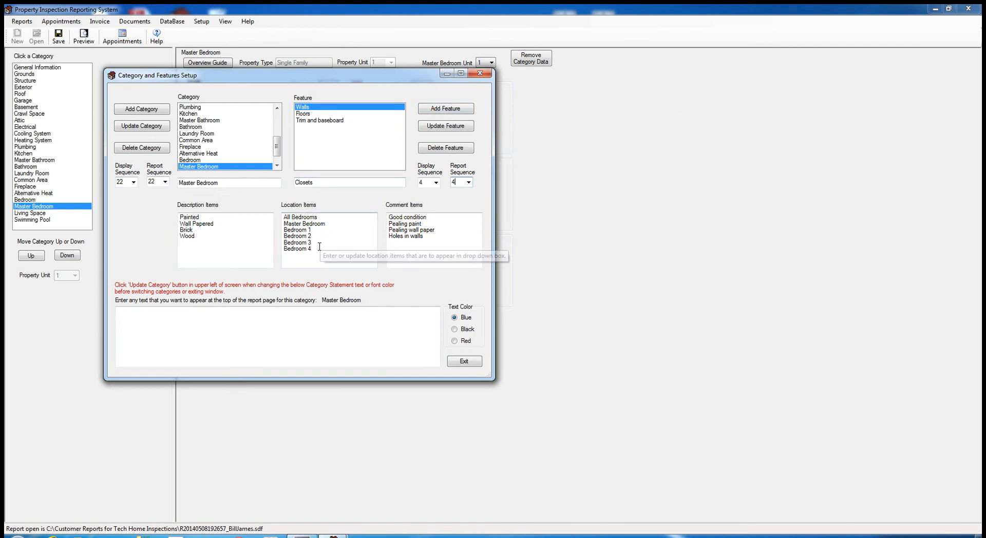
Insert the comment item "Carpet is torn" after "Pealing paint", add the Closets feature and close the setup
{"action": "left_click", "coordinate": [424, 237]}
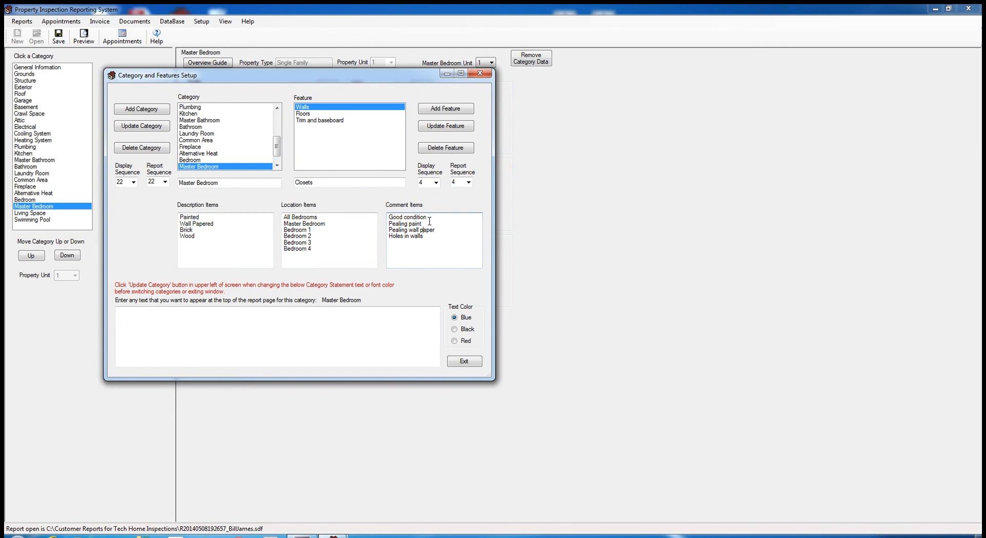
{"action": "key", "text": "Return"}
{"action": "type", "text": "Car"}
{"action": "key", "text": "BackSpace"}
{"action": "type", "text": "pet is torn"}
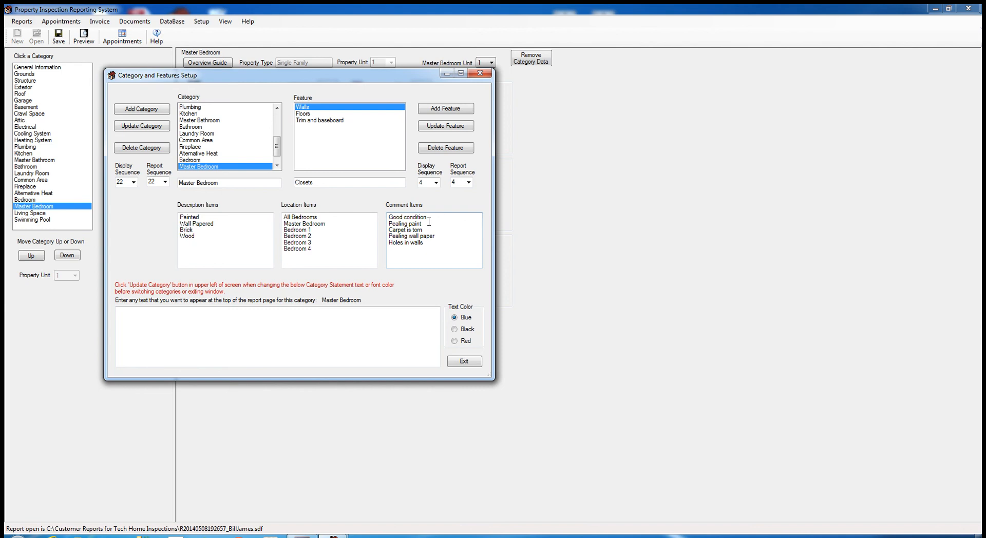
{"action": "left_click", "coordinate": [445, 109]}
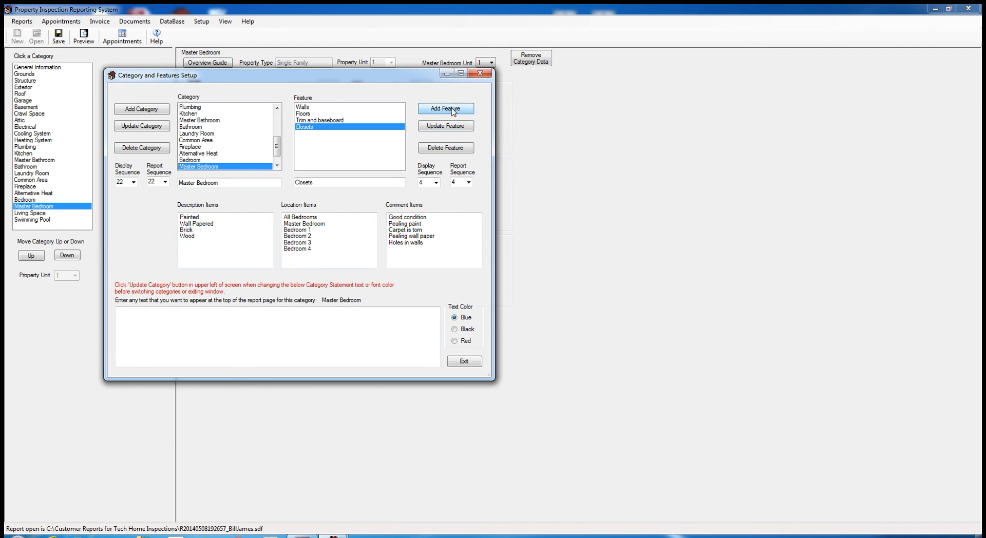
{"action": "left_click", "coordinate": [458, 365]}
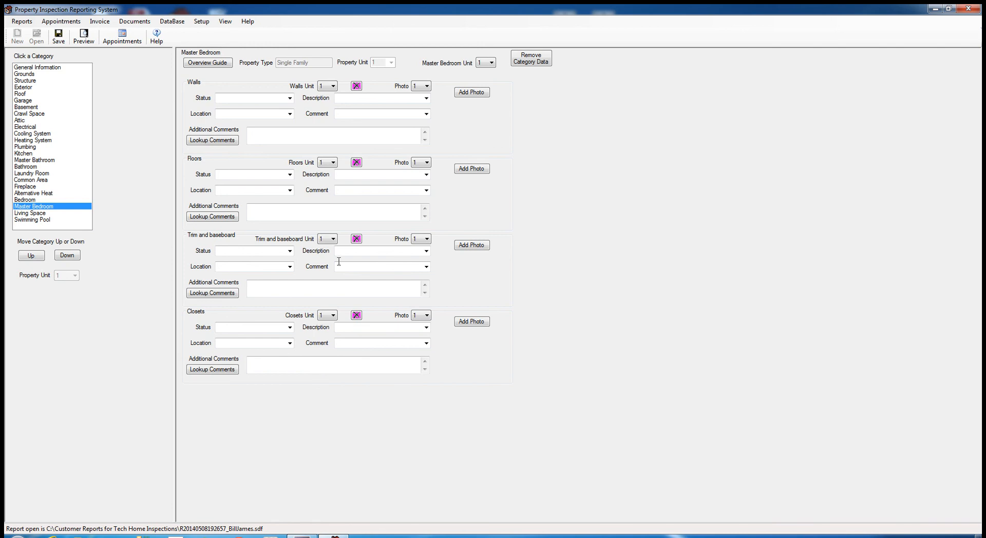
{"action": "left_click", "coordinate": [201, 22]}
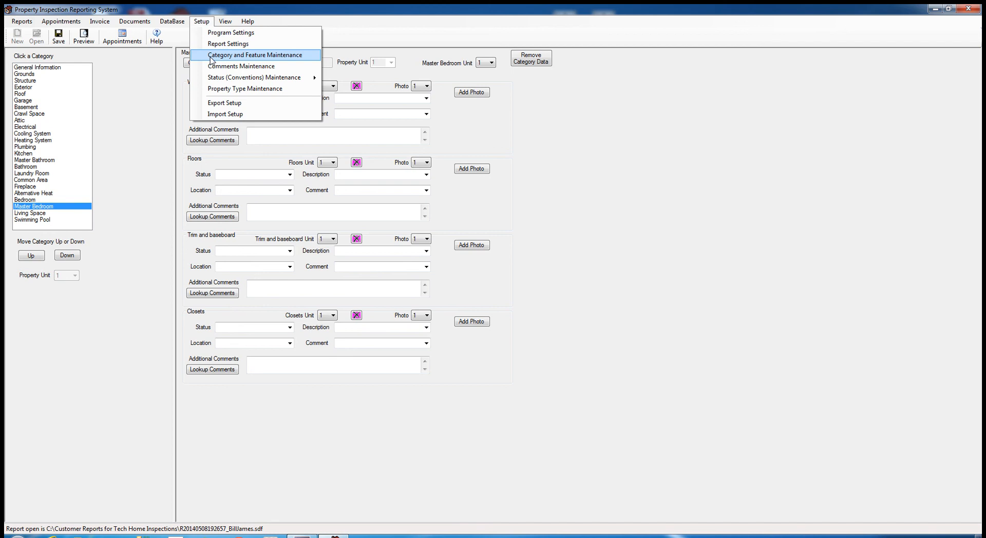
{"action": "left_click", "coordinate": [302, 536]}
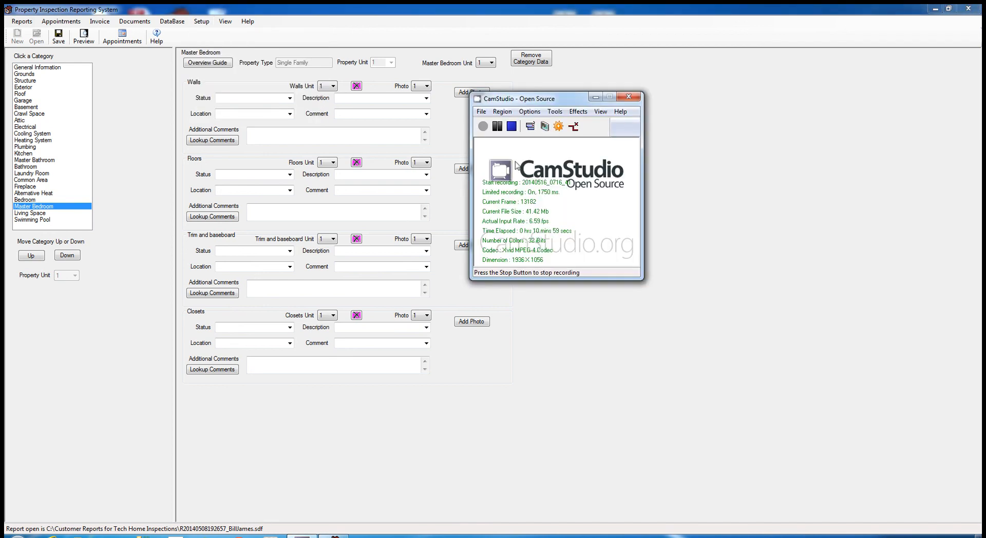